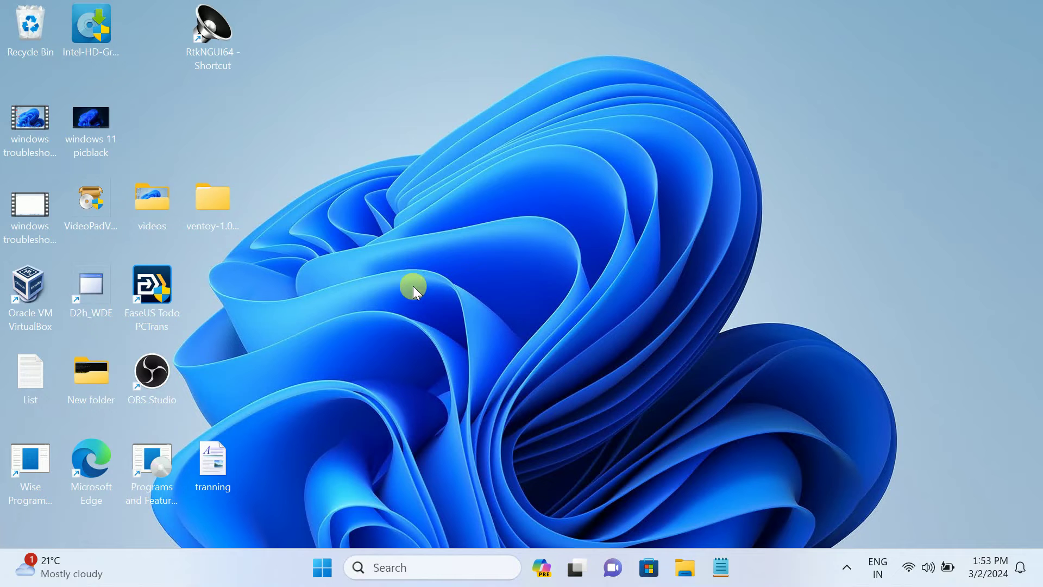
Launch Microsoft Edge from its desktop icon to reach the Microsoft Start page
{"action": "double_click", "coordinate": [96, 450]}
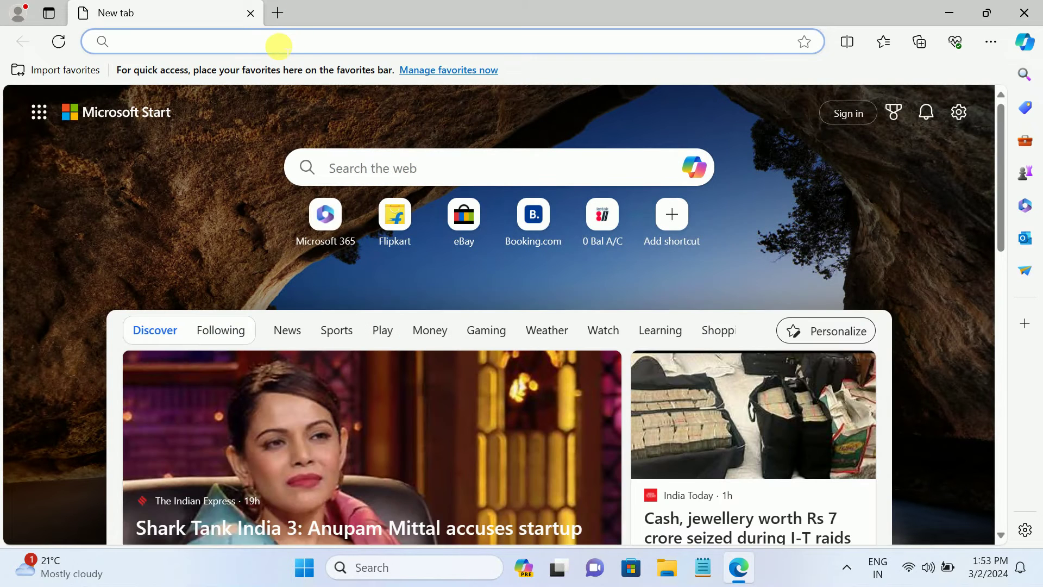
Search Bing for 'chome dowload' from the Edge address bar
{"action": "left_click", "coordinate": [281, 43]}
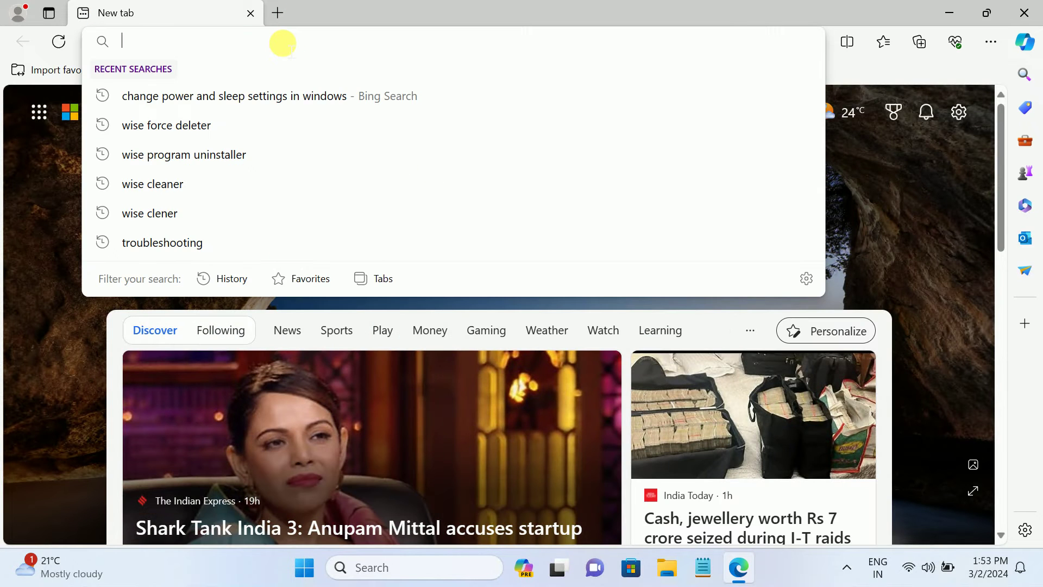
{"action": "type", "text": "goog"}
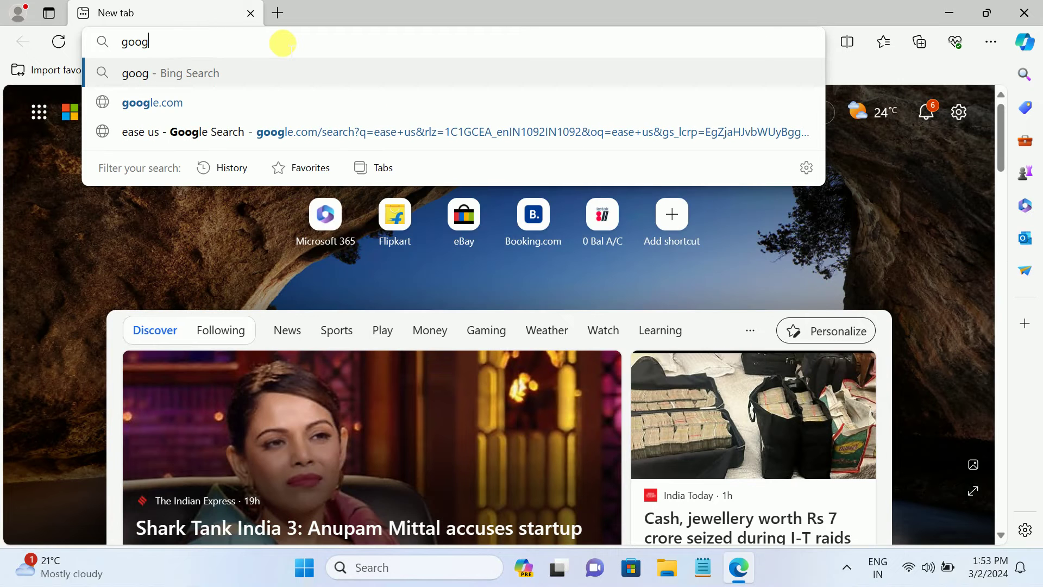
{"action": "type", "text": "chle"}
{"action": "key", "text": "BackSpace"}
{"action": "key", "text": "BackSpace"}
{"action": "key", "text": "BackSpace"}
{"action": "key", "text": "BackSpace"}
{"action": "key", "text": "BackSpace"}
{"action": "key", "text": "BackSpace"}
{"action": "key", "text": "BackSpace"}
{"action": "key", "text": "BackSpace"}
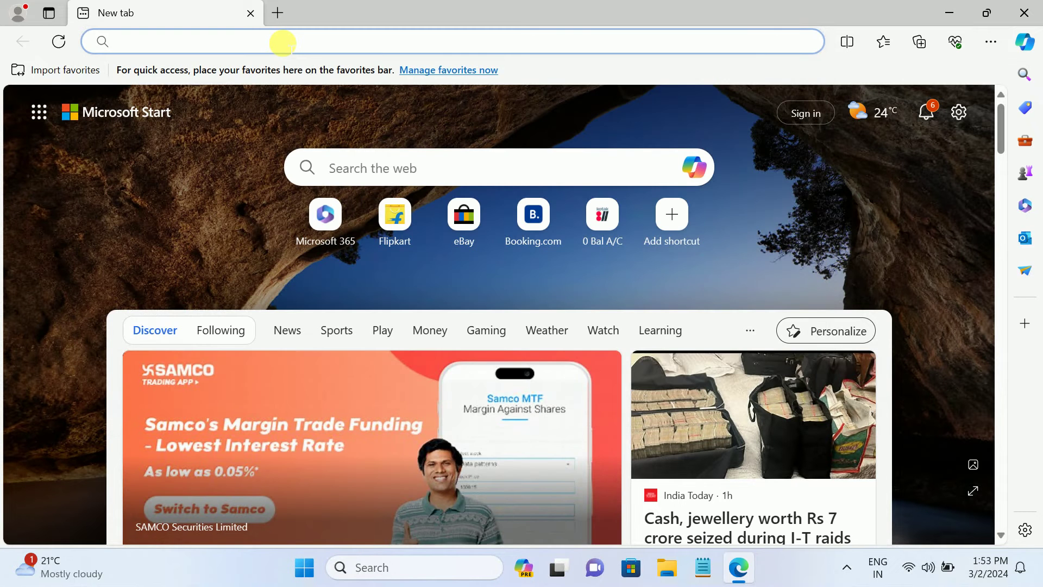
{"action": "type", "text": "cho"}
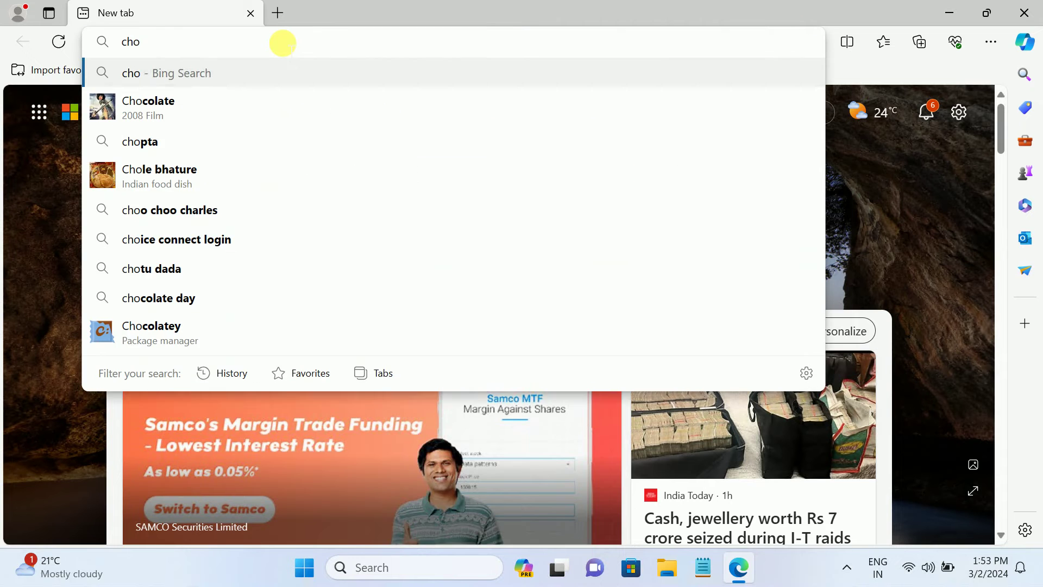
{"action": "type", "text": "me dowload"}
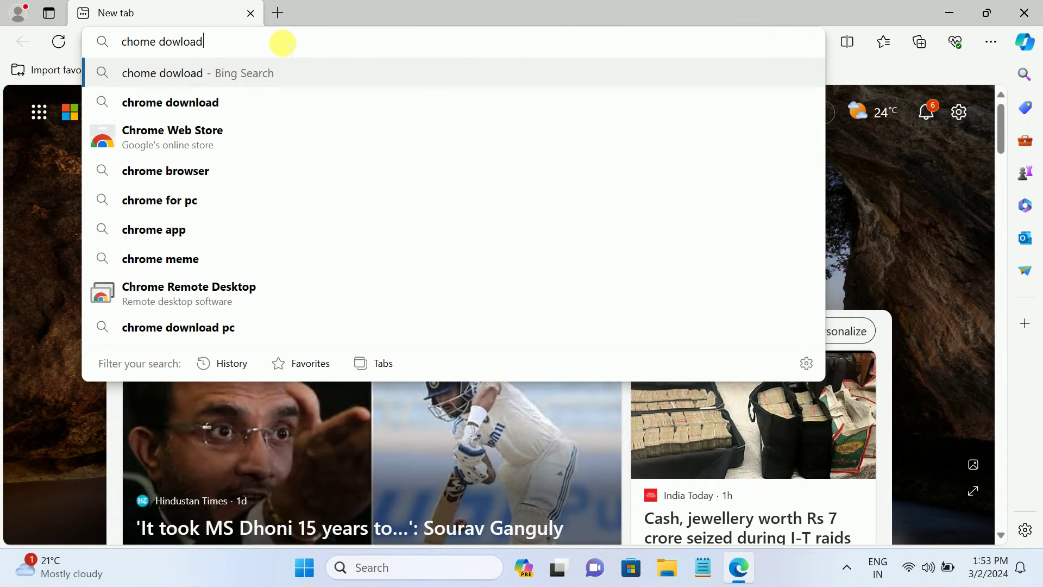
{"action": "key", "text": "Return"}
Search '7 zip' in a second tab, then revisit the 'chome dowload' results and add a third tab
{"action": "left_click", "coordinate": [279, 15]}
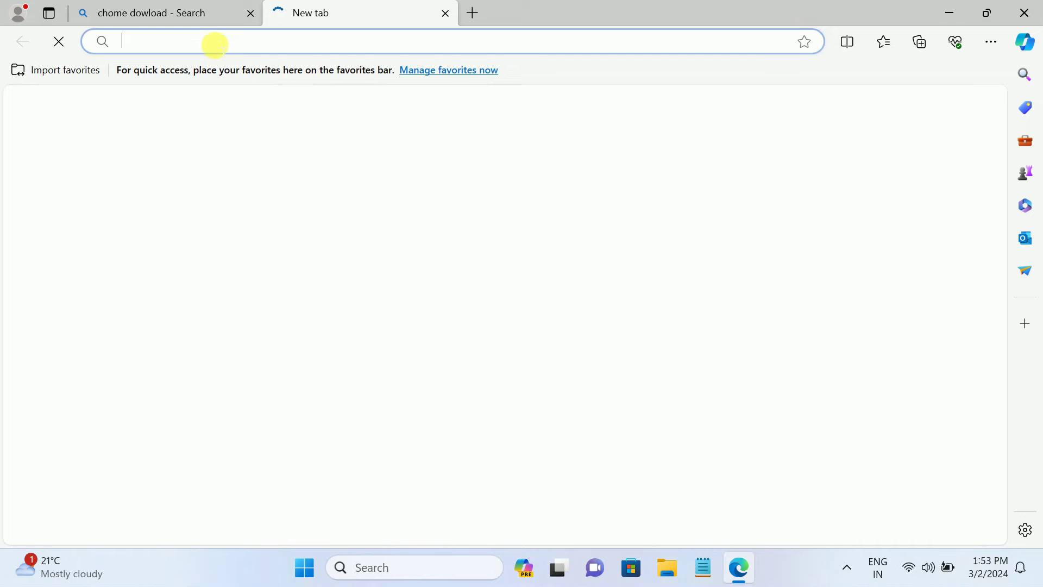
{"action": "left_click", "coordinate": [243, 42]}
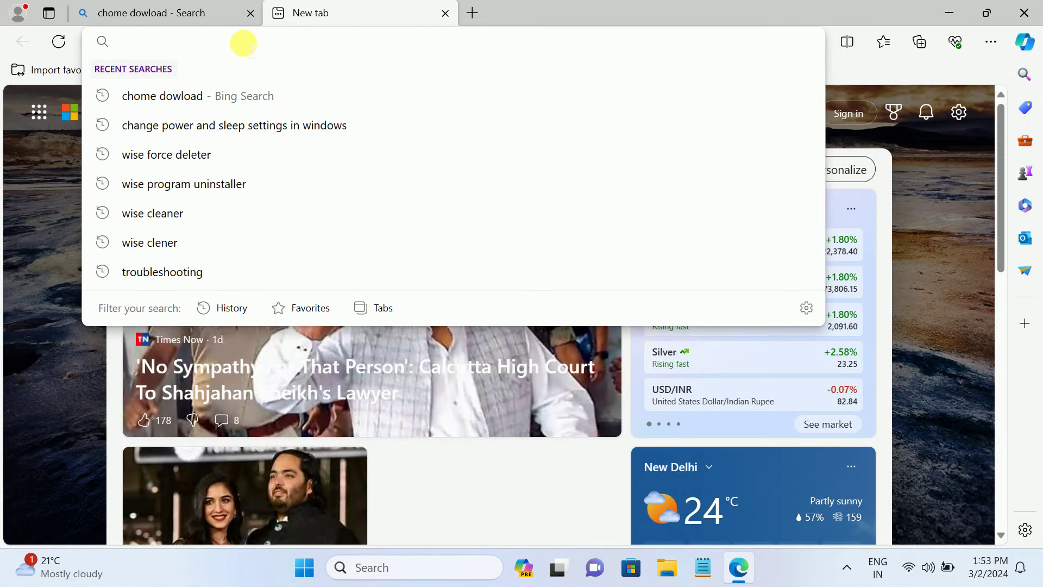
{"action": "type", "text": "7 zip"}
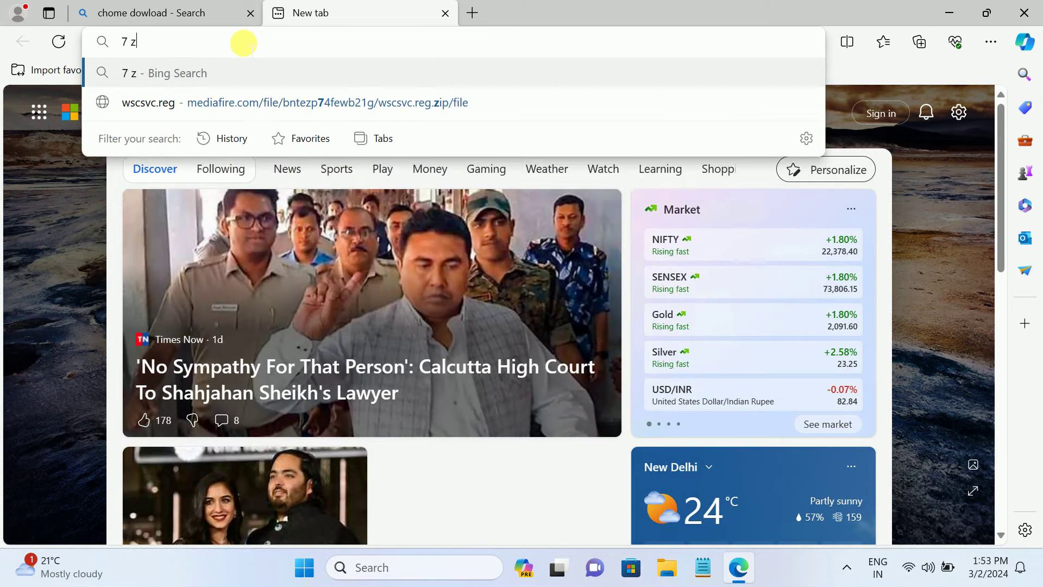
{"action": "key", "text": "Return"}
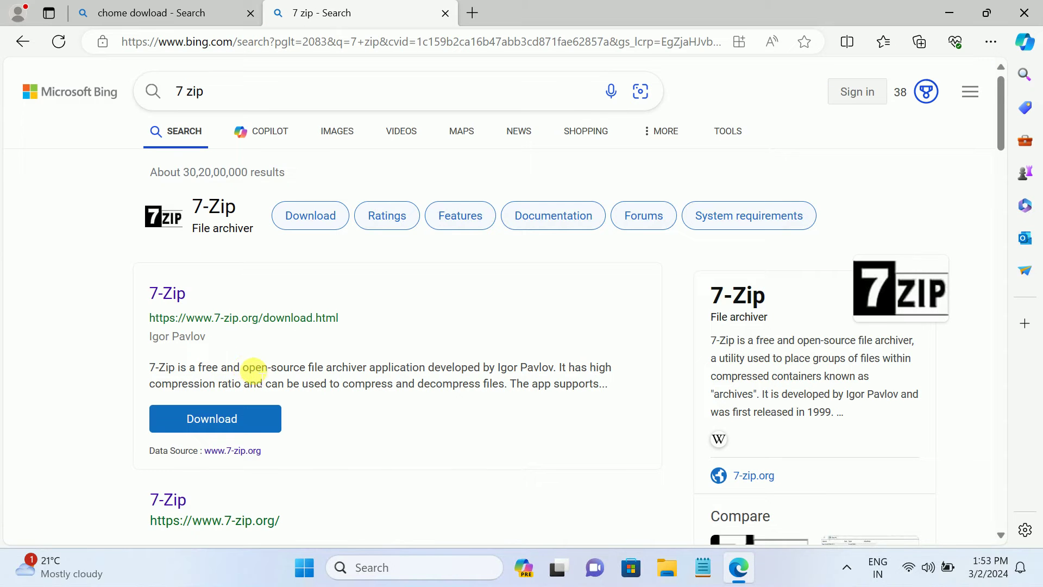
{"action": "left_click", "coordinate": [165, 14]}
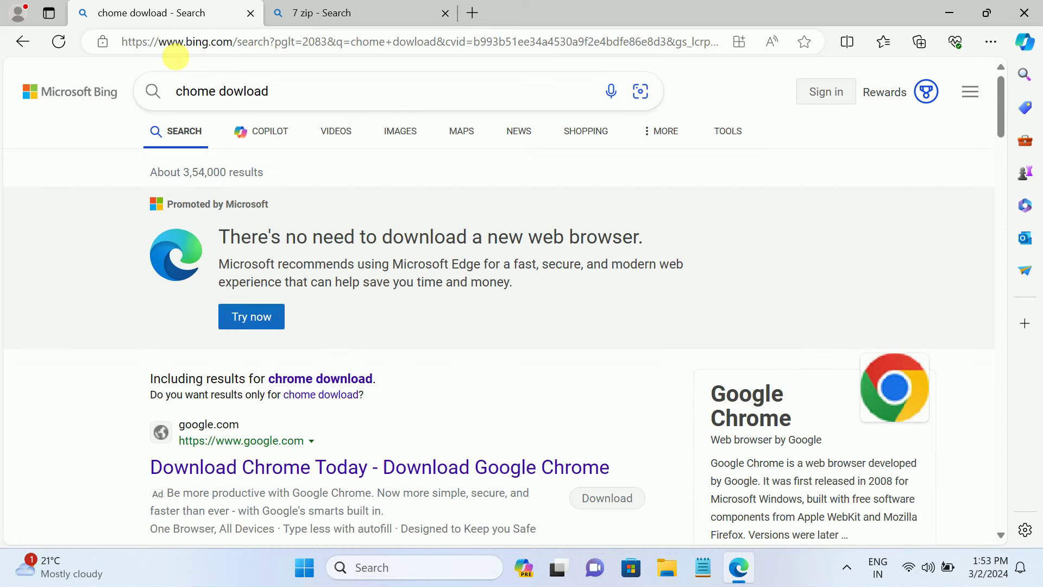
{"action": "scroll", "coordinate": [268, 461], "scroll_direction": "down", "scroll_amount": 3}
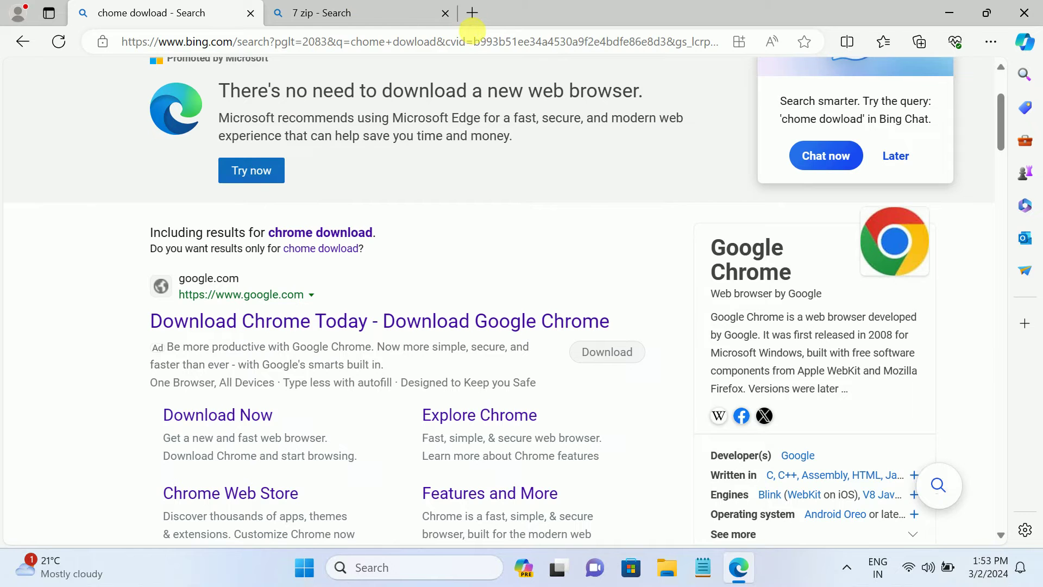
{"action": "left_click", "coordinate": [472, 15]}
Search Bing for 'wininstall' and browse the results topped by the winstall site
{"action": "left_click", "coordinate": [286, 43]}
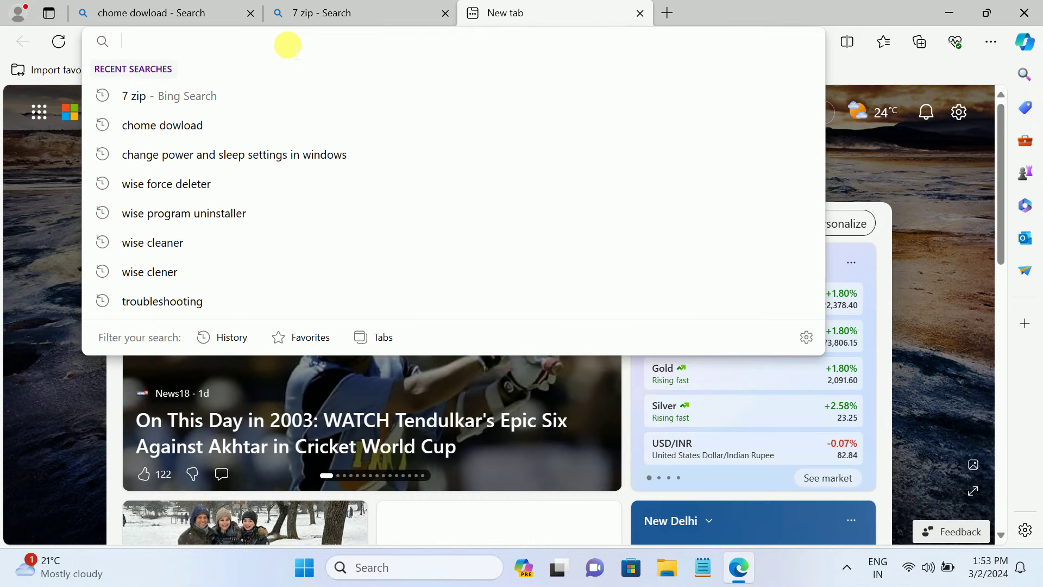
{"action": "type", "text": "wi"}
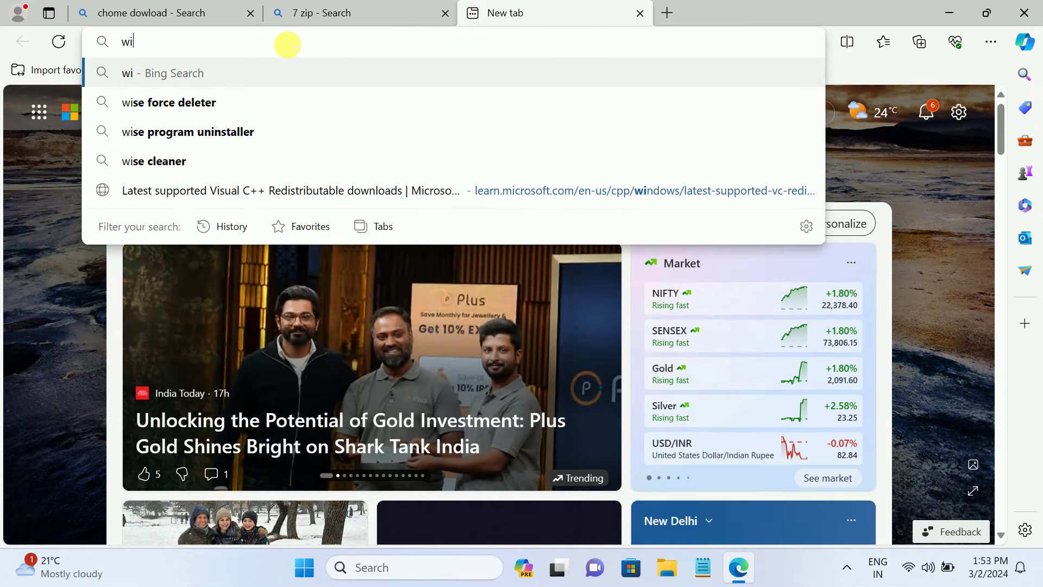
{"action": "type", "text": "ninstall"}
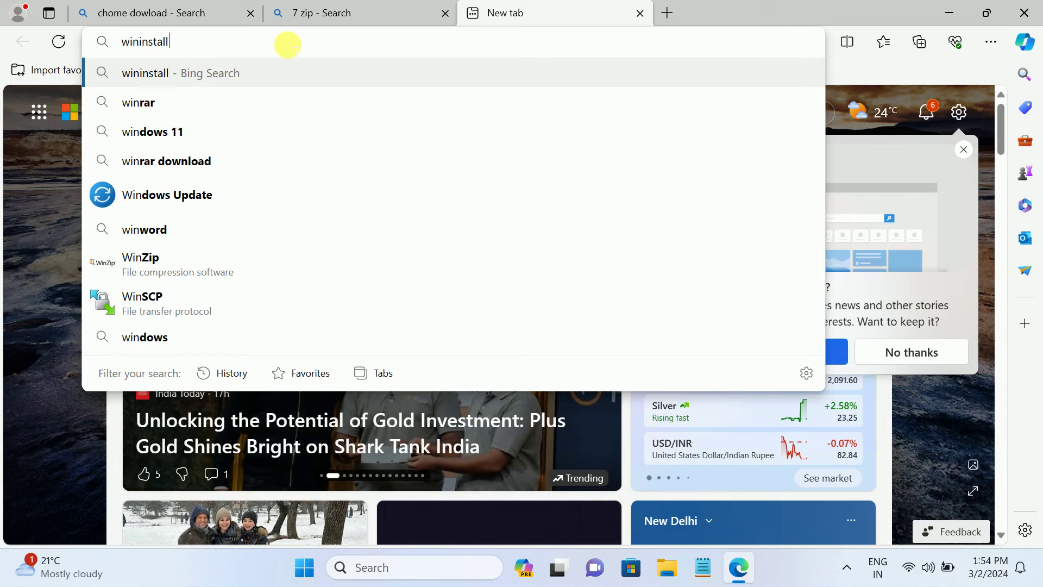
{"action": "key", "text": "Return"}
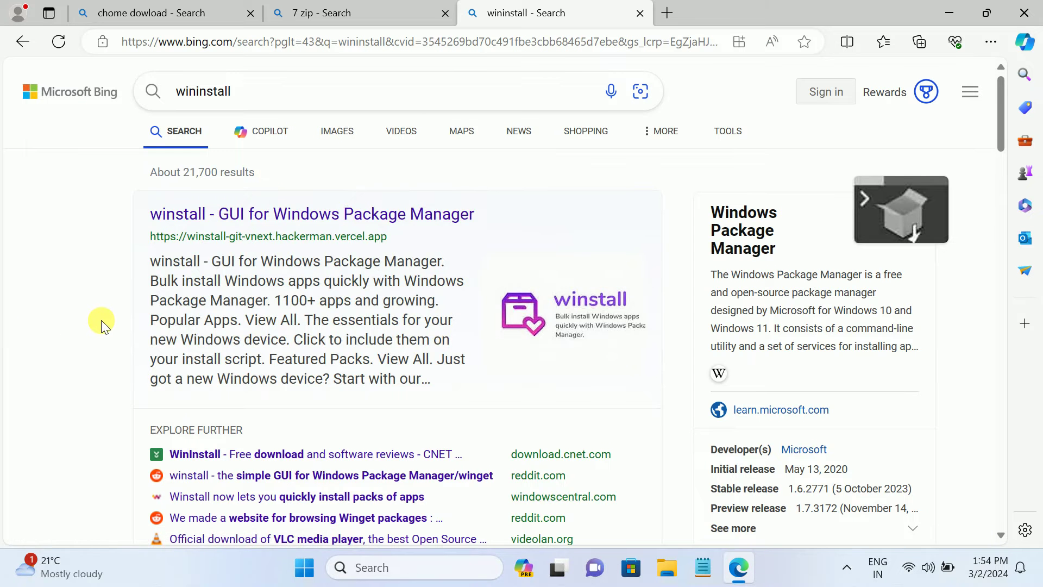
{"action": "scroll", "coordinate": [101, 321], "scroll_direction": "down", "scroll_amount": 3}
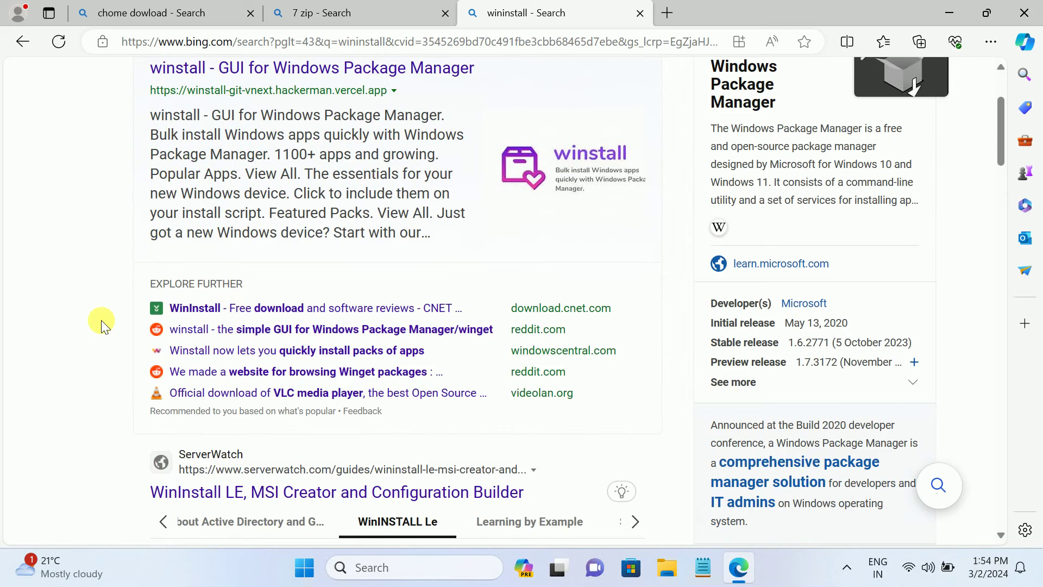
{"action": "scroll", "coordinate": [101, 320], "scroll_direction": "down", "scroll_amount": 5}
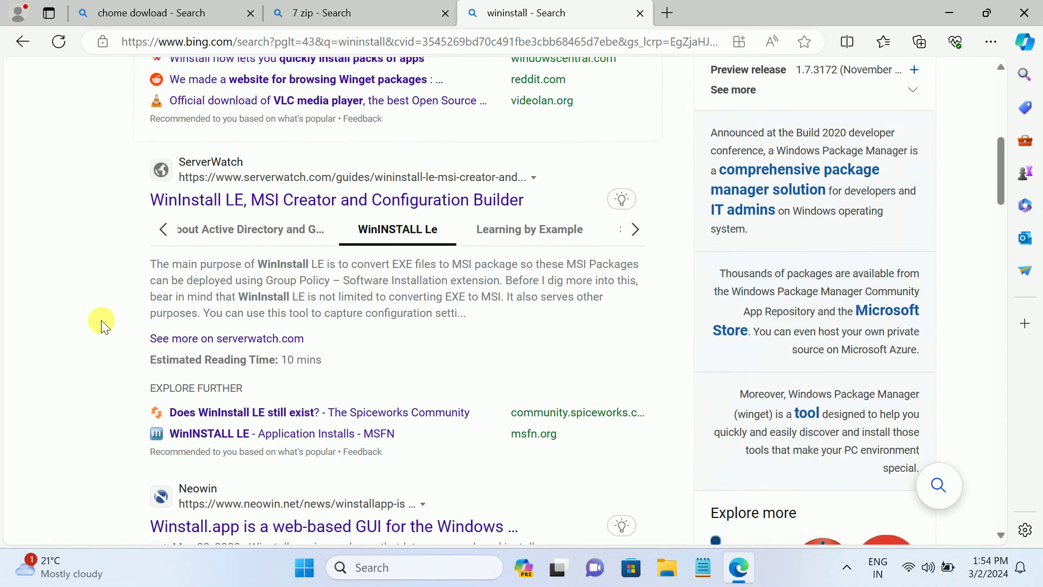
{"action": "scroll", "coordinate": [102, 316], "scroll_direction": "up", "scroll_amount": 9}
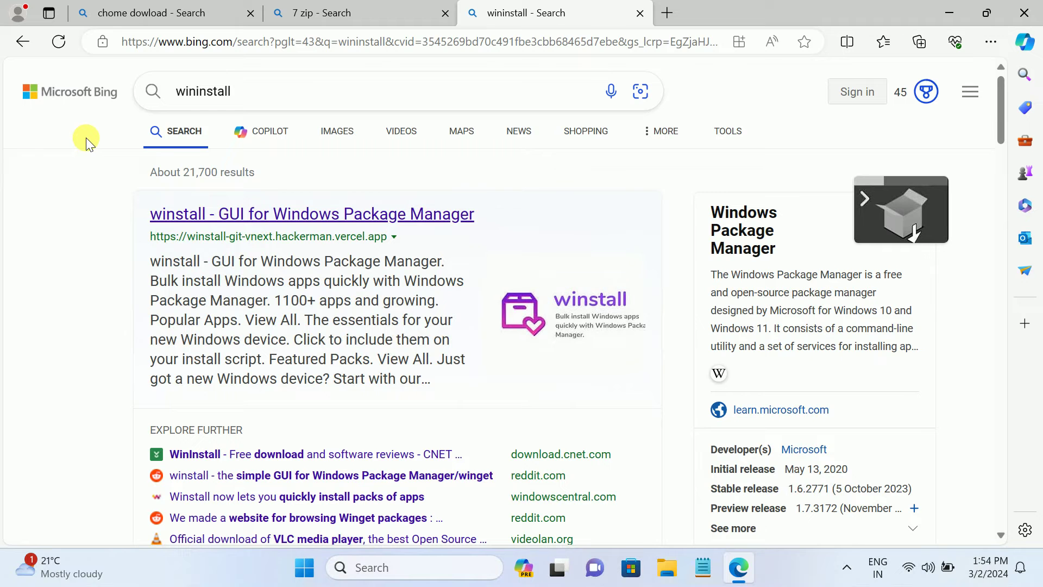
Change the query to 'winget install' and browse the Microsoft Learn winget results
{"action": "left_click", "coordinate": [180, 91]}
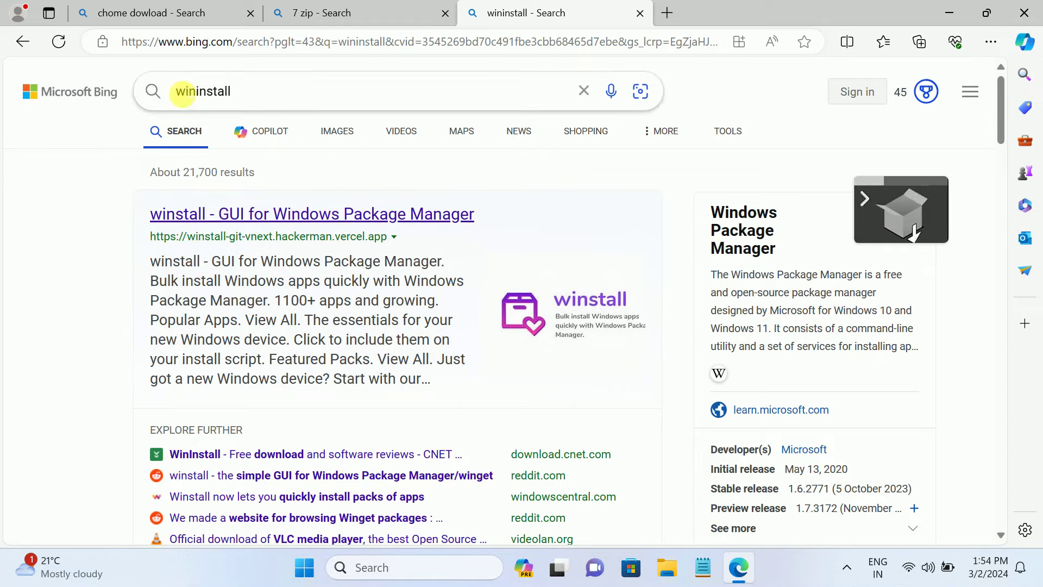
{"action": "left_click", "coordinate": [196, 91]}
{"action": "type", "text": "get"}
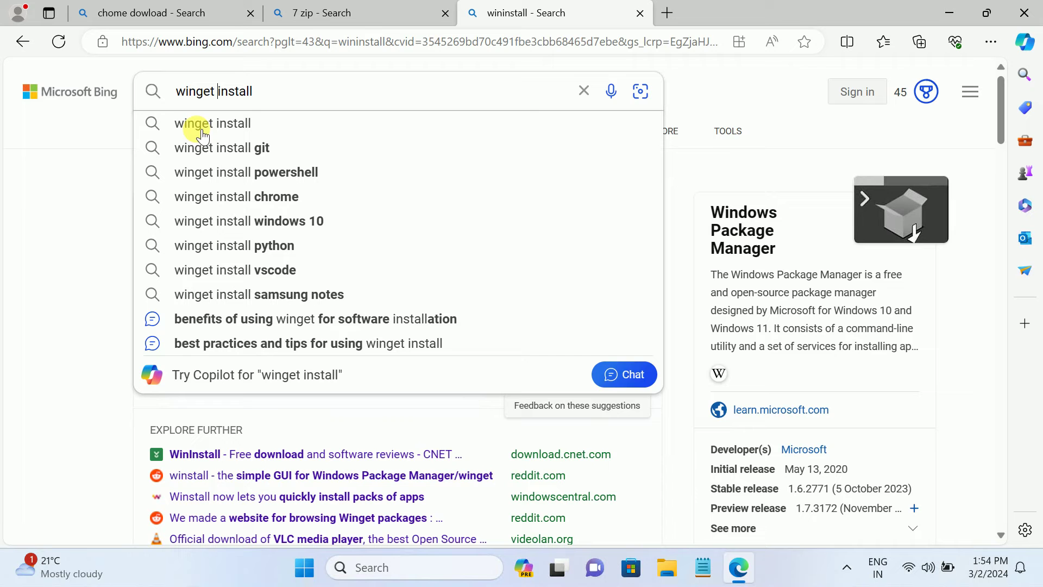
{"action": "left_click", "coordinate": [224, 125]}
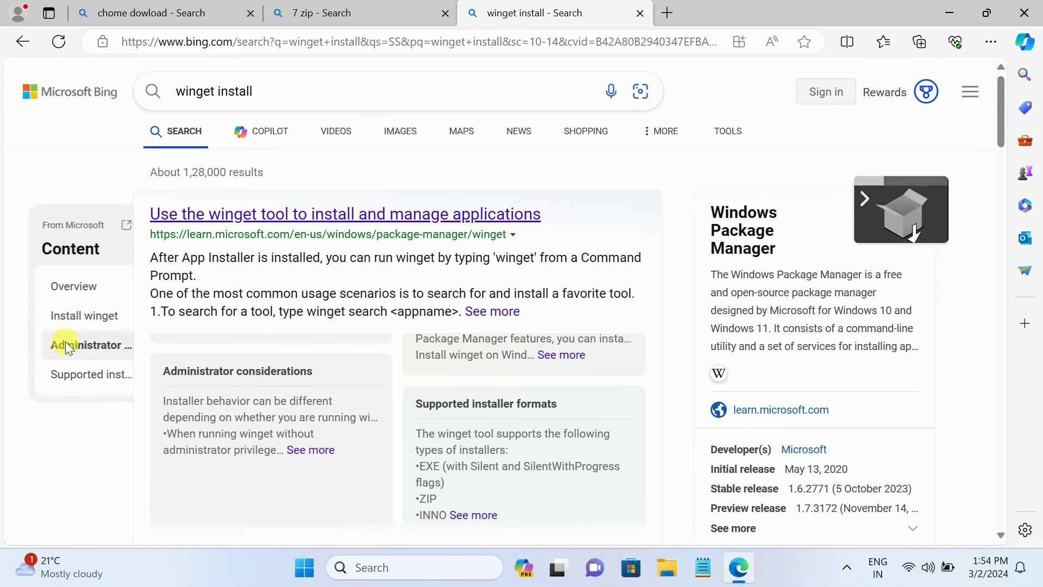
{"action": "left_click", "coordinate": [66, 345]}
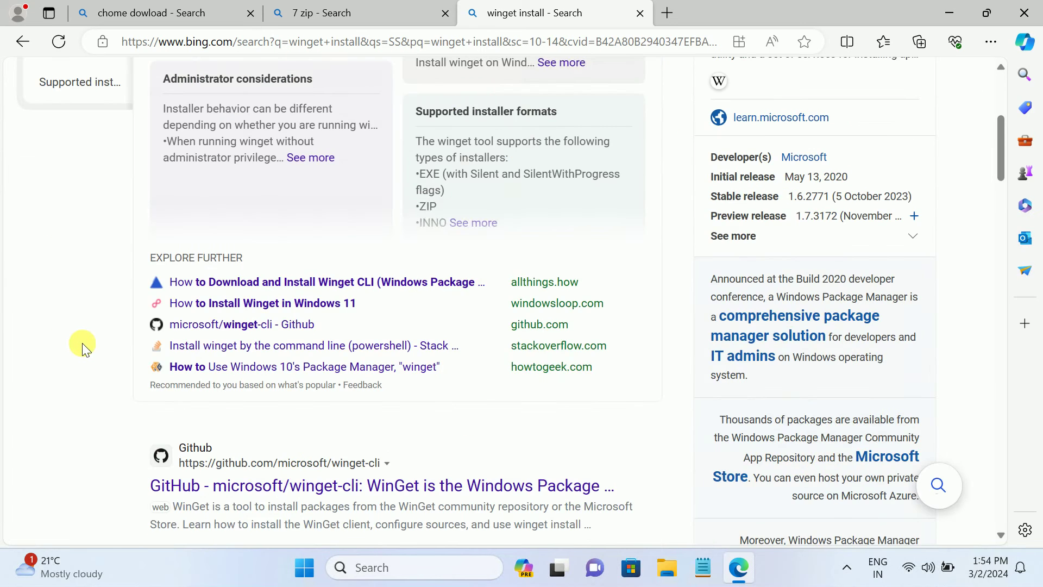
{"action": "scroll", "coordinate": [83, 344], "scroll_direction": "down", "scroll_amount": 1}
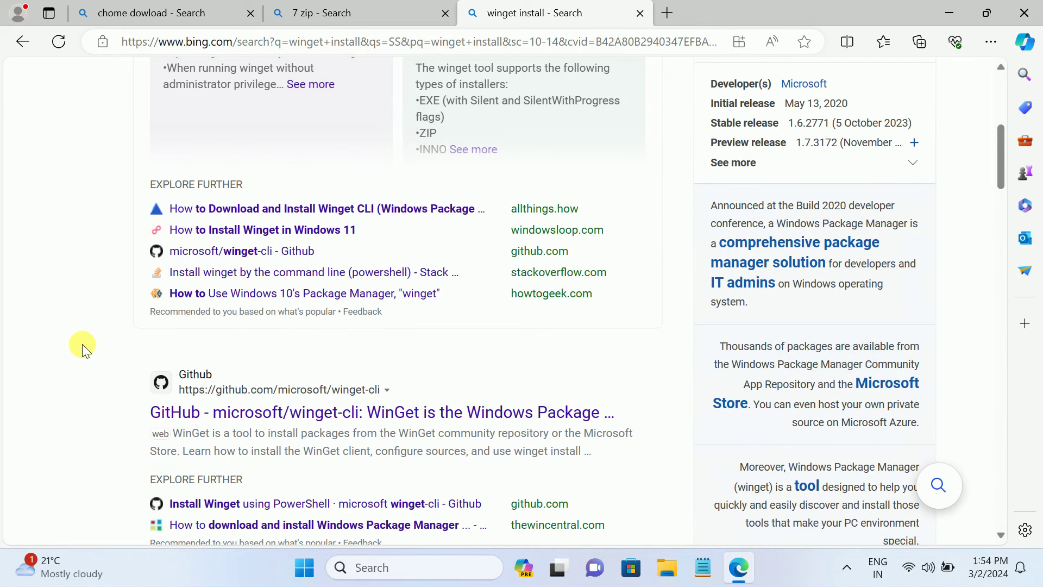
{"action": "scroll", "coordinate": [83, 345], "scroll_direction": "down", "scroll_amount": 4}
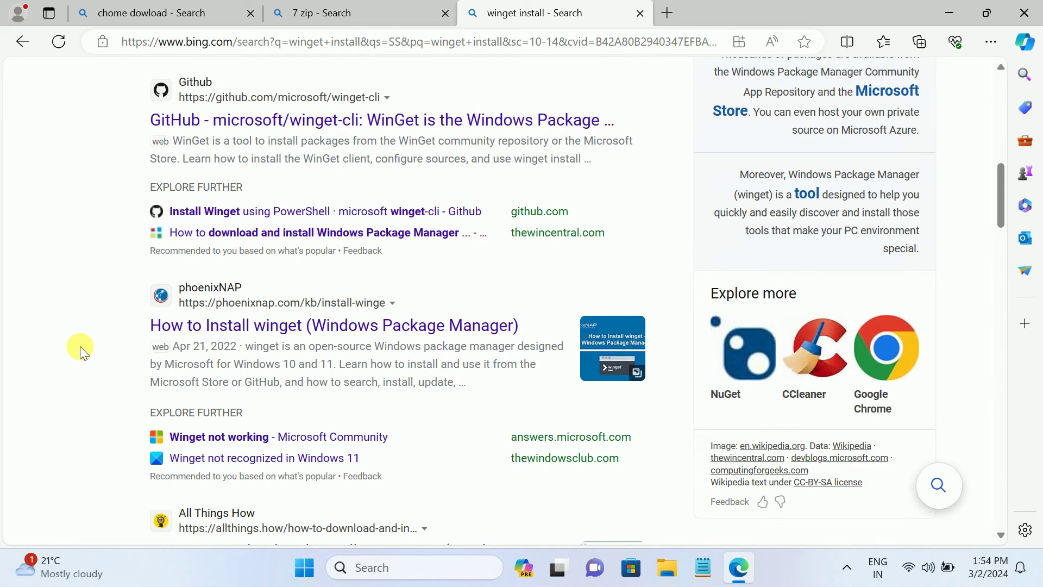
{"action": "scroll", "coordinate": [80, 346], "scroll_direction": "up", "scroll_amount": 8}
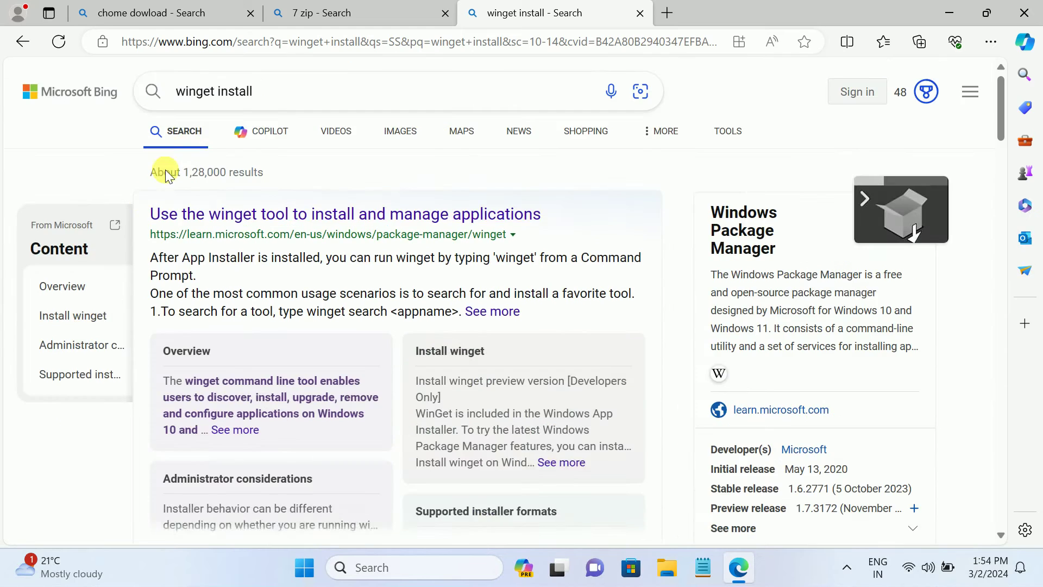
Edit the query back to 'wininstall' and search again
{"action": "left_click", "coordinate": [208, 90]}
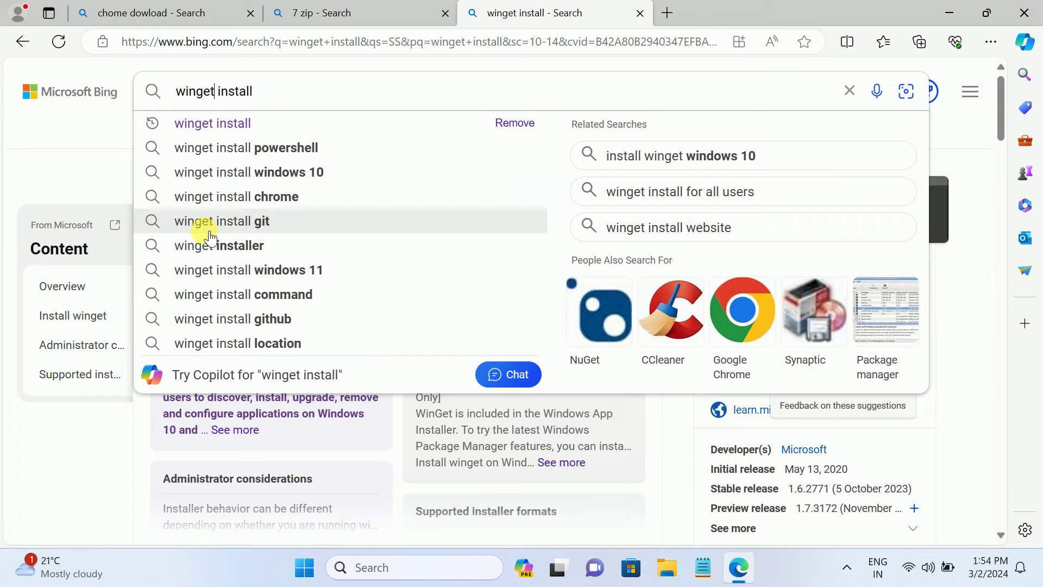
{"action": "key", "text": "BackSpace"}
{"action": "key", "text": "BackSpace"}
{"action": "key", "text": "BackSpace"}
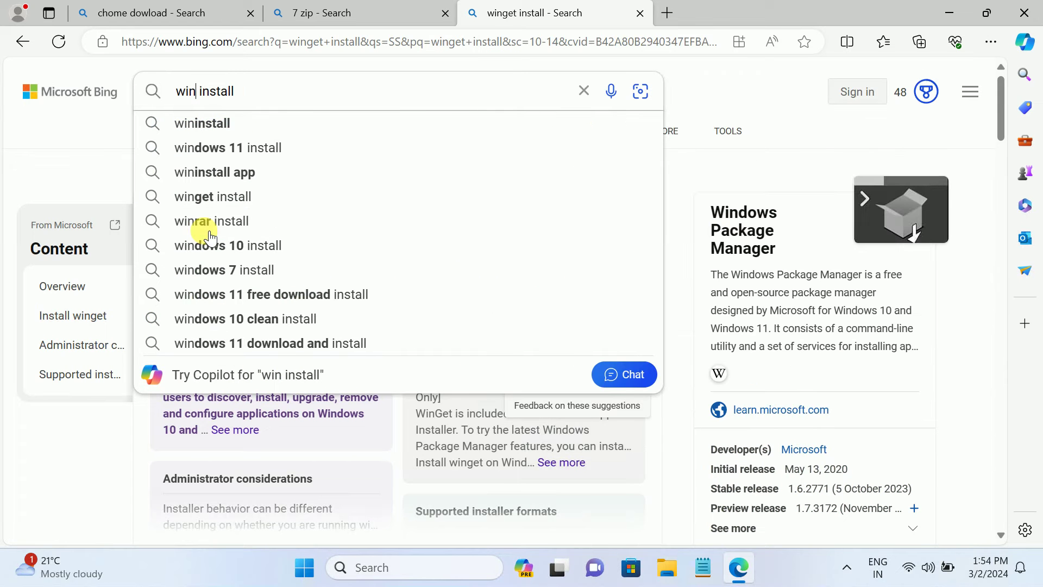
{"action": "key", "text": "Delete"}
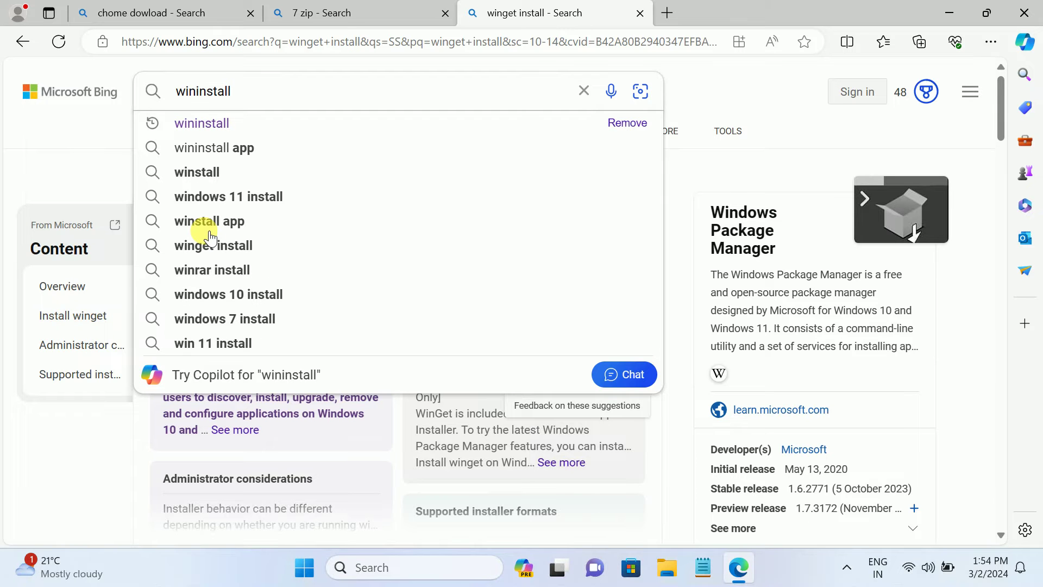
{"action": "key", "text": "Return"}
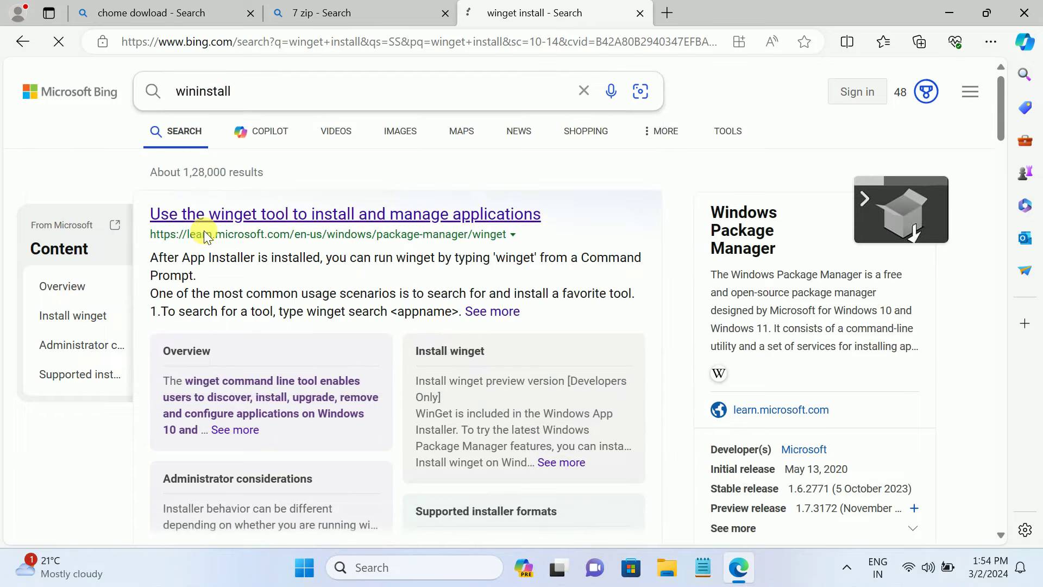
Open the winstall site and close the 'chome dowload' and 'wininstall' search tabs
{"action": "left_click", "coordinate": [233, 220]}
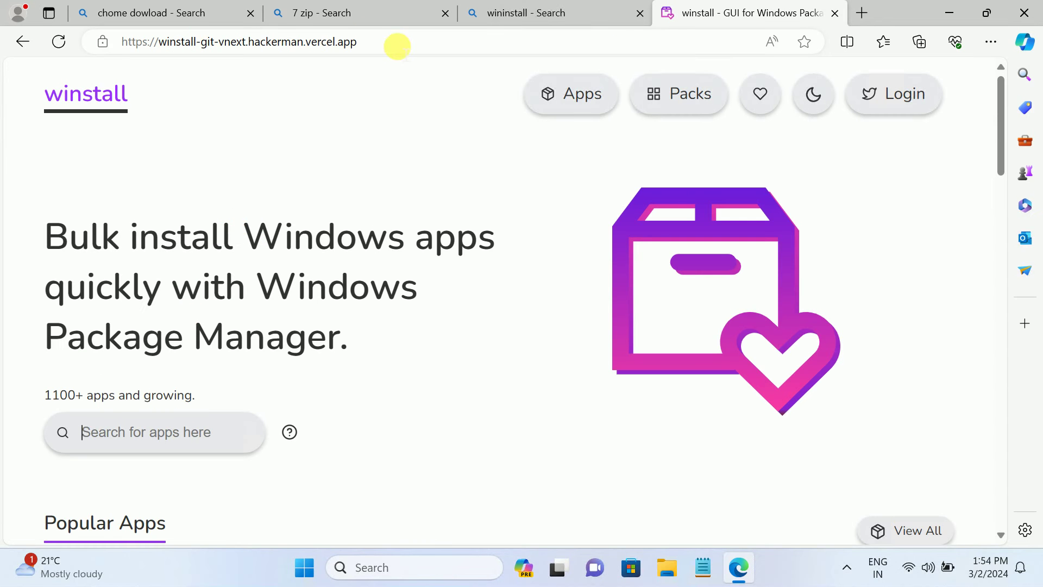
{"action": "left_click", "coordinate": [400, 42]}
{"action": "left_click", "coordinate": [35, 74]}
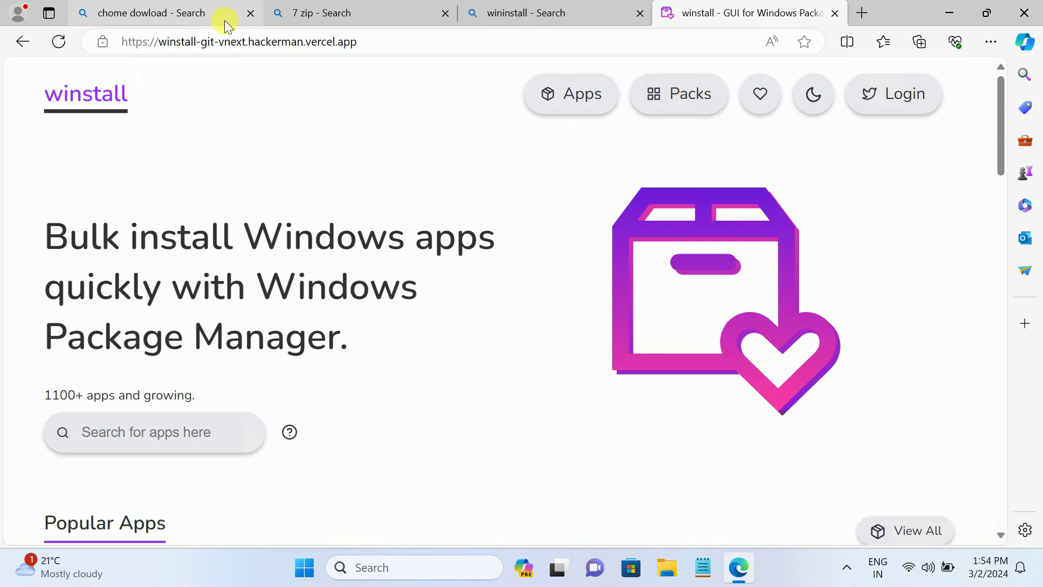
{"action": "left_click", "coordinate": [249, 15]}
{"action": "left_click", "coordinate": [243, 17]}
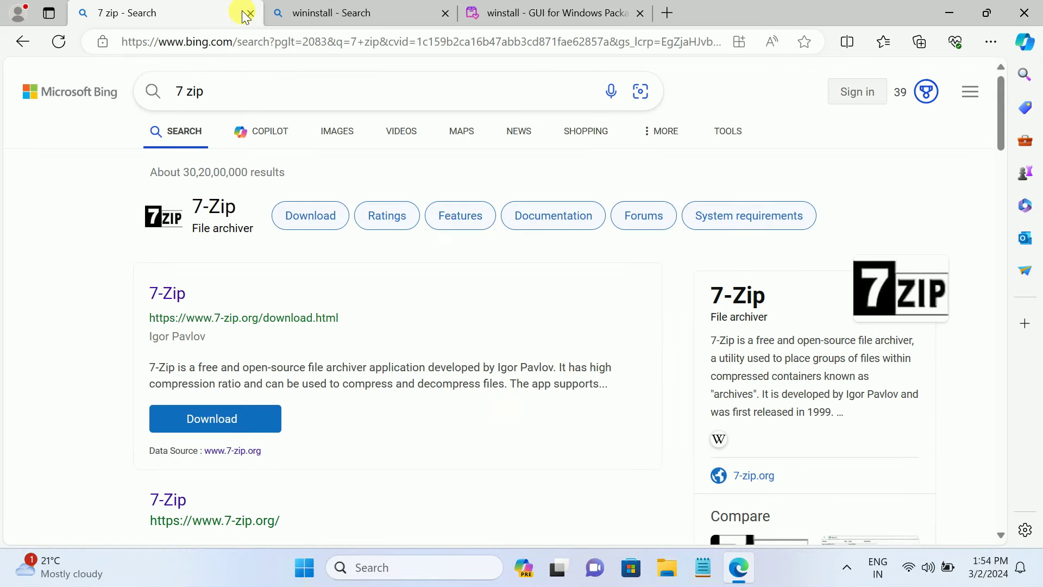
{"action": "left_click", "coordinate": [446, 13]}
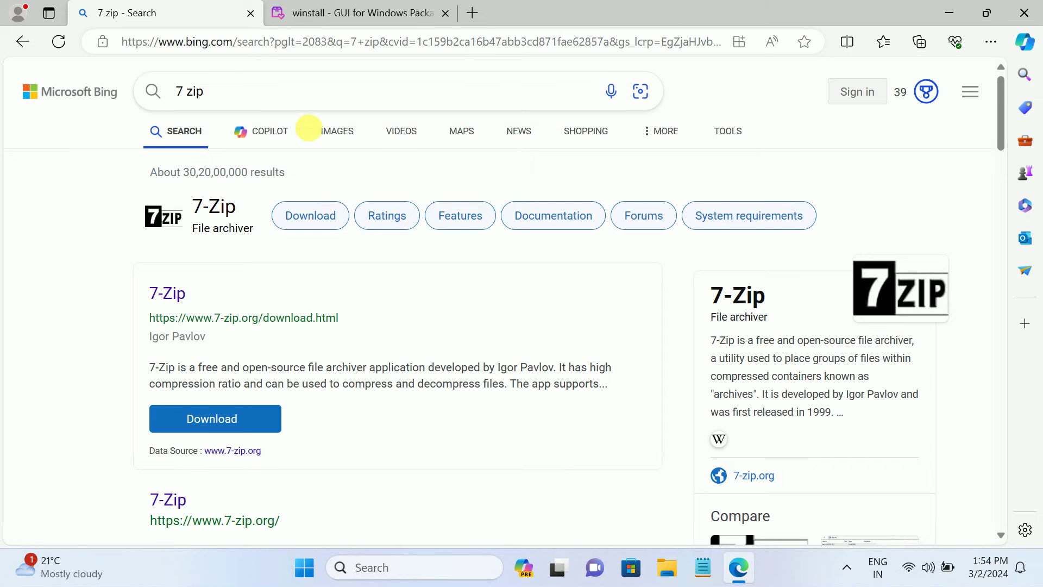
{"action": "left_click", "coordinate": [342, 13]}
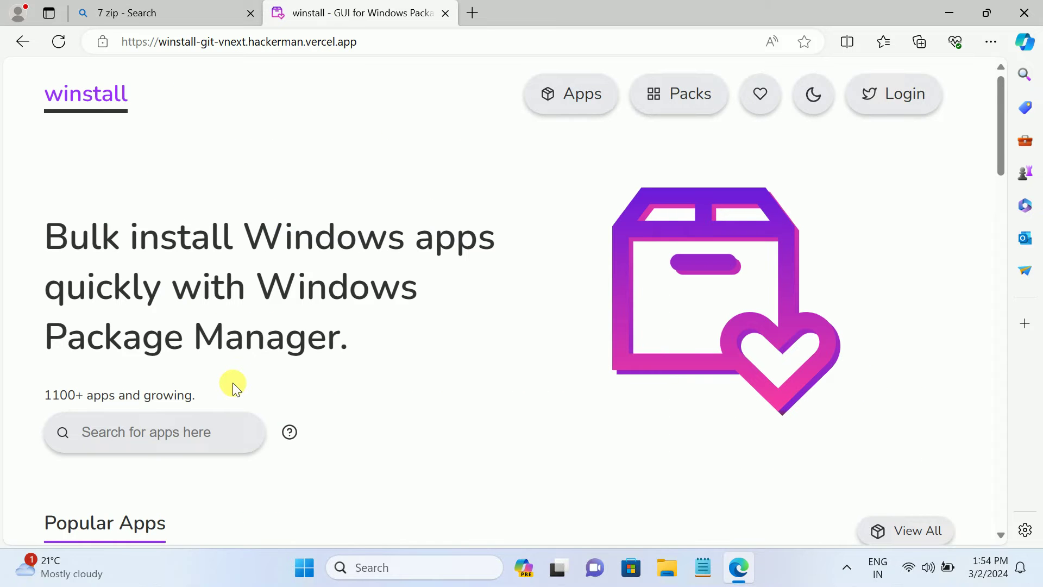
Add Google Chrome from the Web Browsers pack in Featured Packs
{"action": "scroll", "coordinate": [232, 382], "scroll_direction": "down", "scroll_amount": 1}
{"action": "scroll", "coordinate": [121, 359], "scroll_direction": "down", "scroll_amount": 2}
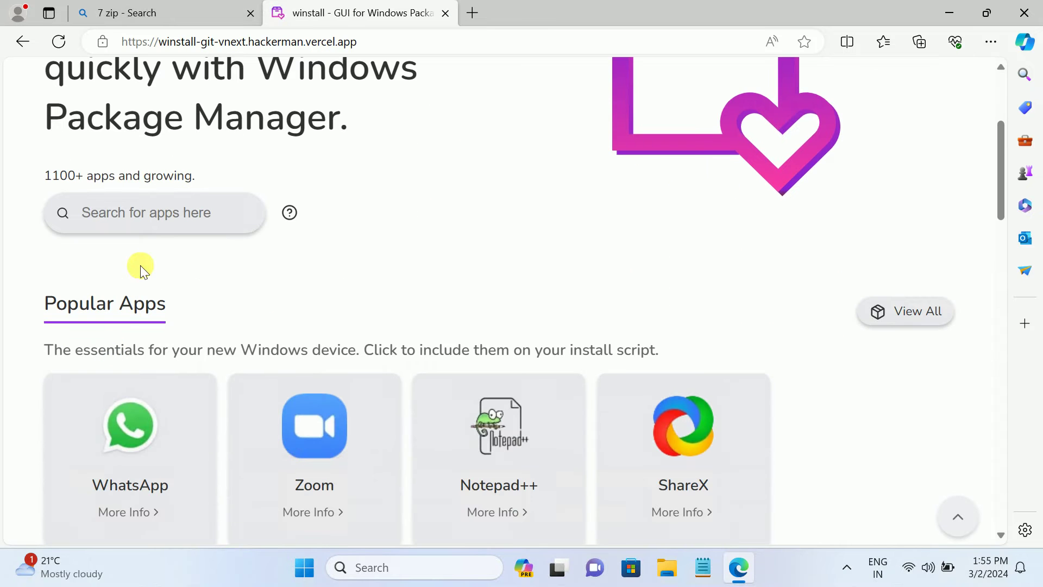
{"action": "scroll", "coordinate": [277, 434], "scroll_direction": "down", "scroll_amount": 5}
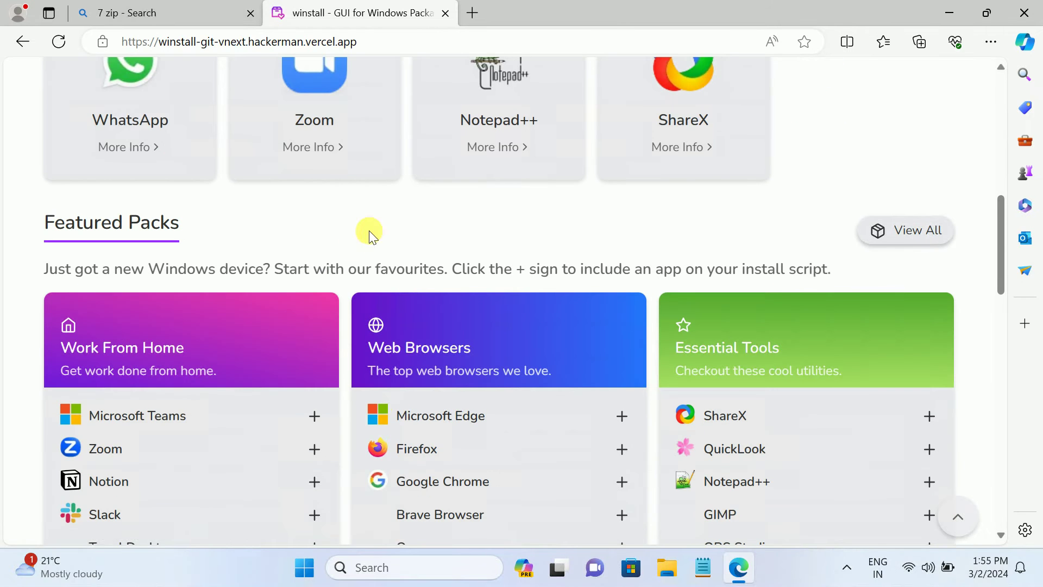
{"action": "scroll", "coordinate": [377, 449], "scroll_direction": "down", "scroll_amount": 1}
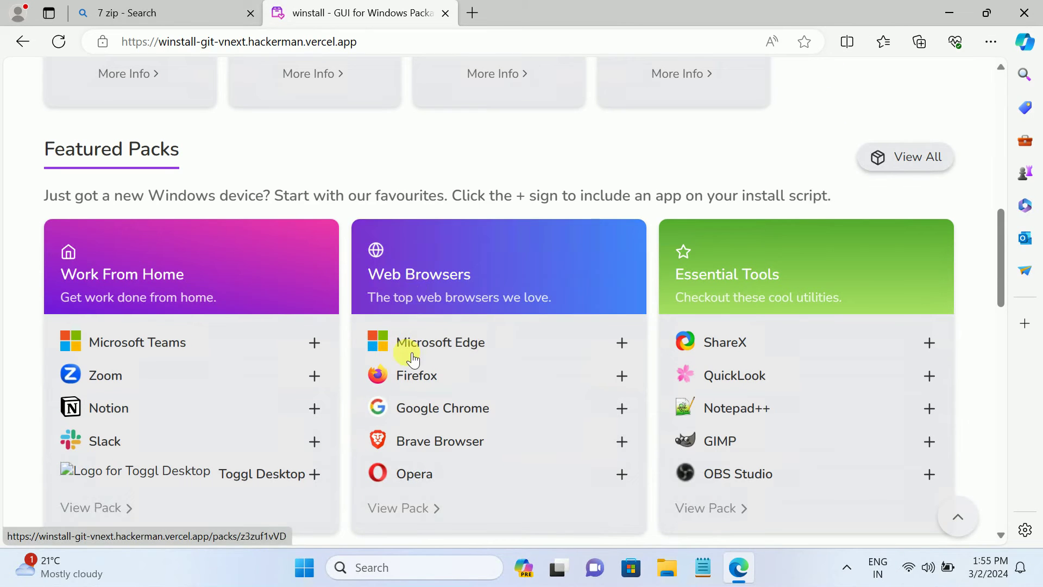
{"action": "scroll", "coordinate": [402, 371], "scroll_direction": "down", "scroll_amount": 2}
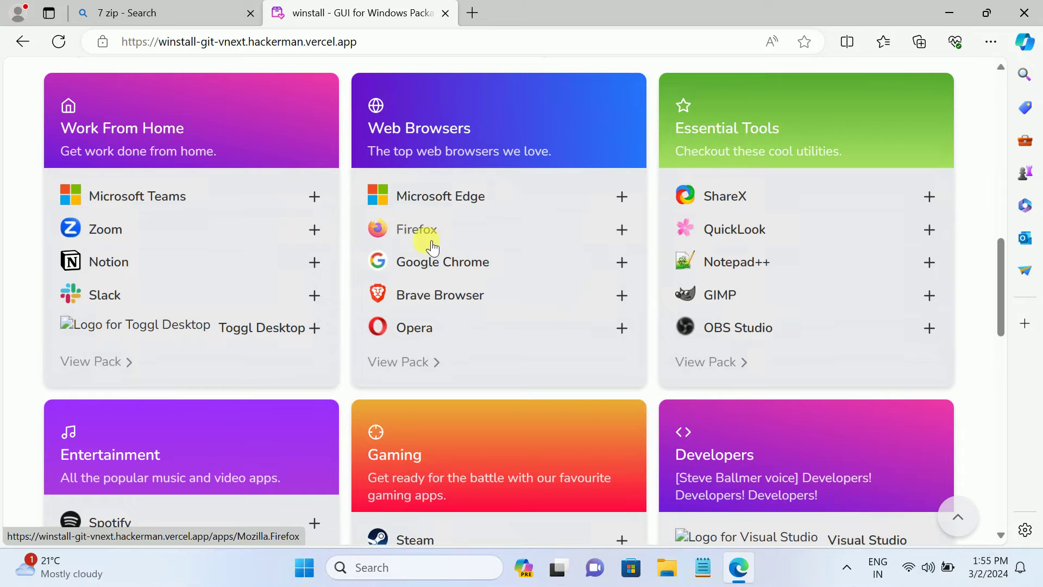
{"action": "left_click", "coordinate": [622, 262]}
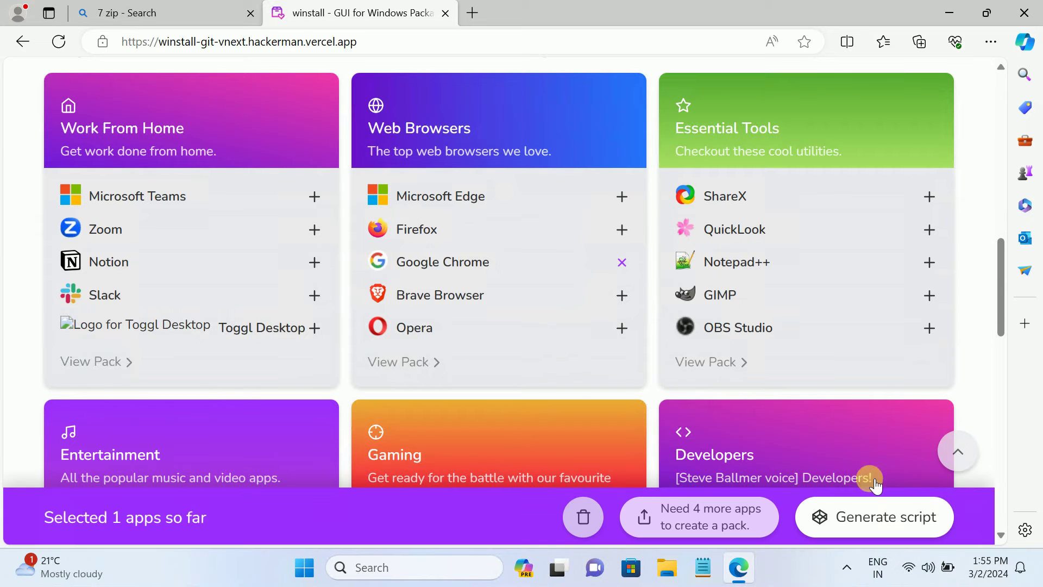
Generate the winget script for Google Chrome and review it
{"action": "left_click", "coordinate": [890, 517]}
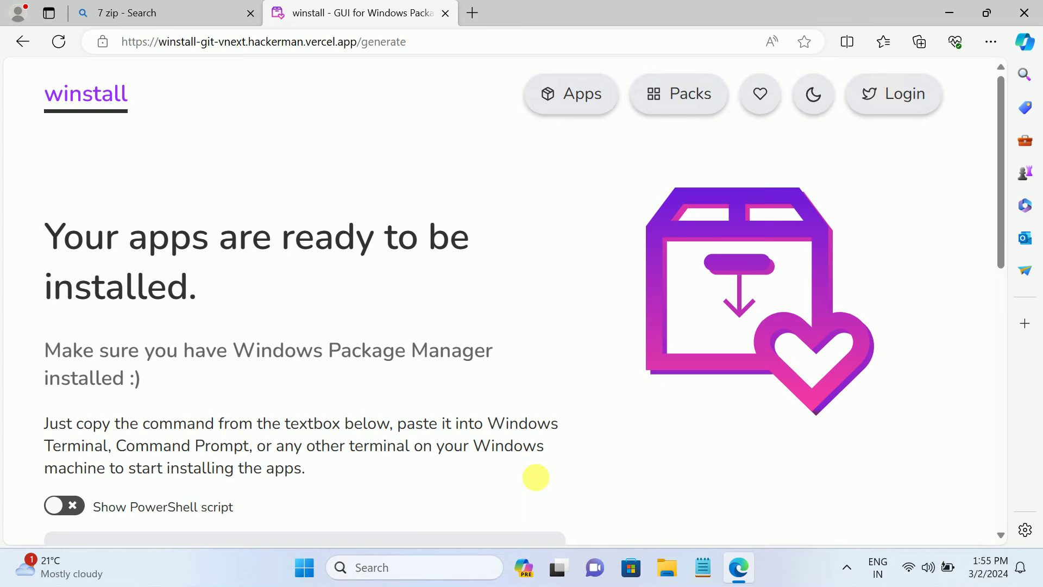
{"action": "scroll", "coordinate": [331, 304], "scroll_direction": "down", "scroll_amount": 4}
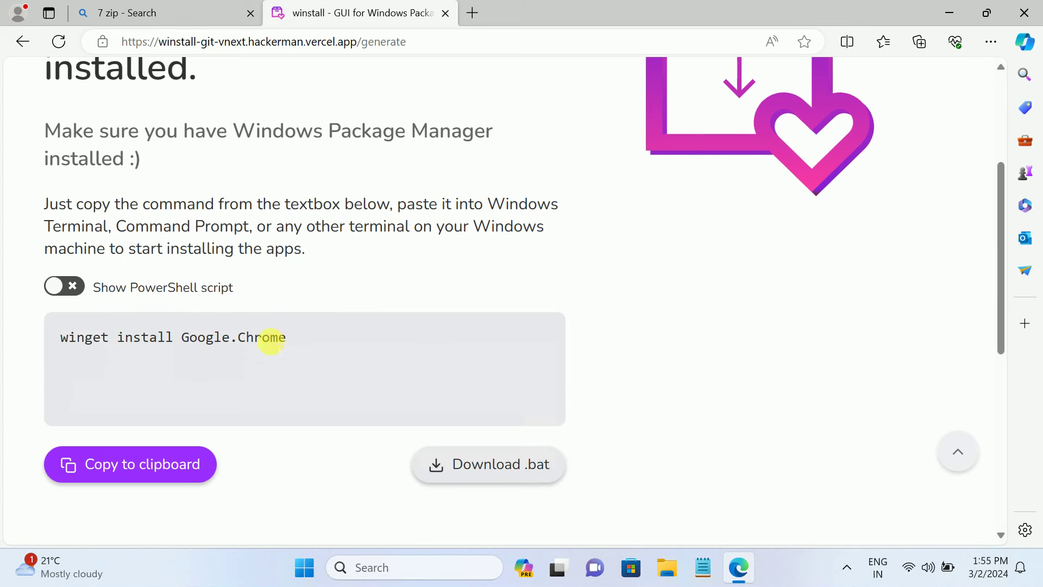
{"action": "scroll", "coordinate": [275, 326], "scroll_direction": "up", "scroll_amount": 4}
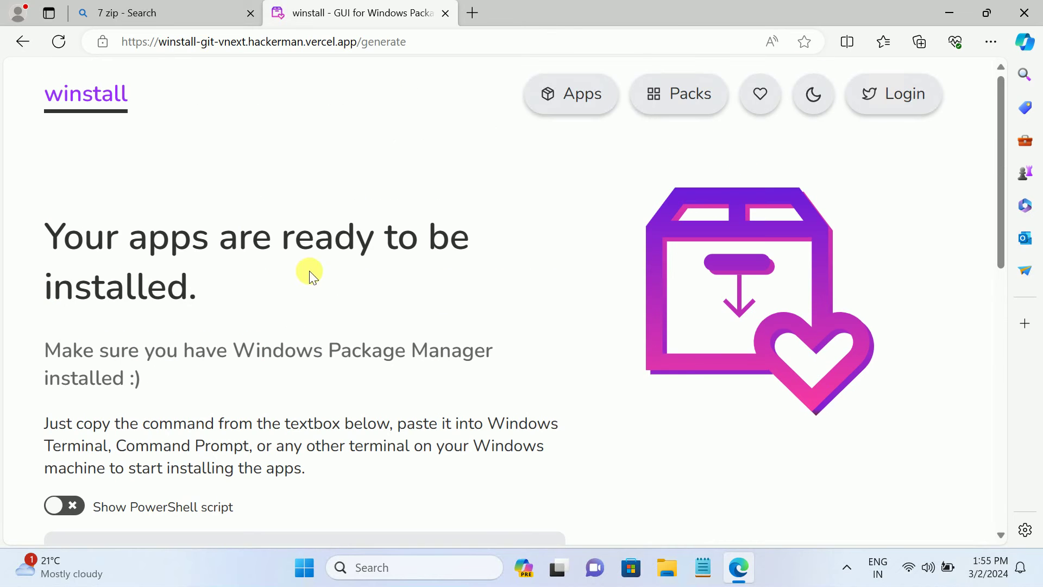
Search the apps list for 'mozill' and add Firefox to the selection
{"action": "left_click", "coordinate": [603, 113]}
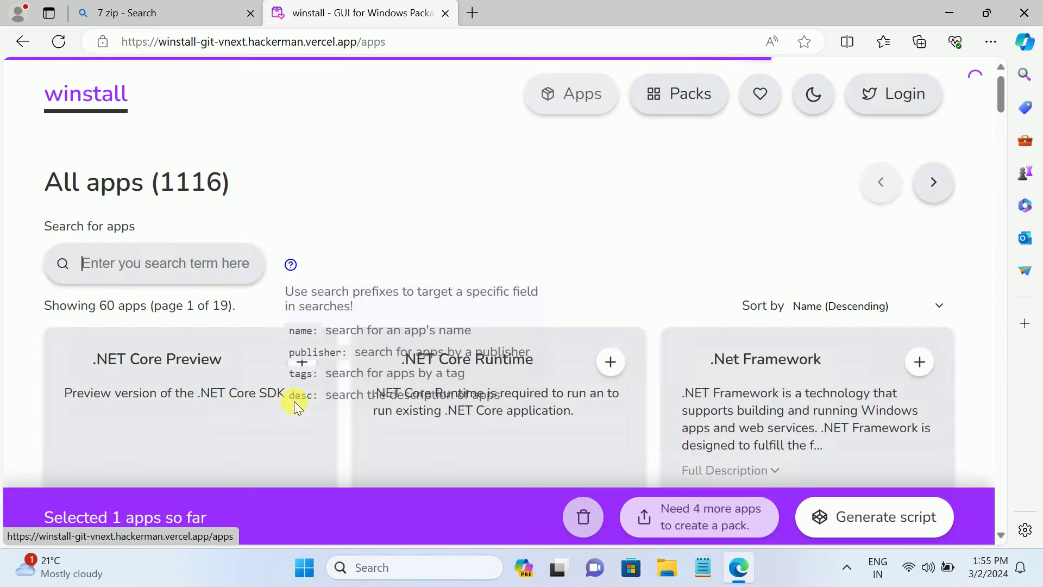
{"action": "scroll", "coordinate": [403, 417], "scroll_direction": "down", "scroll_amount": 4}
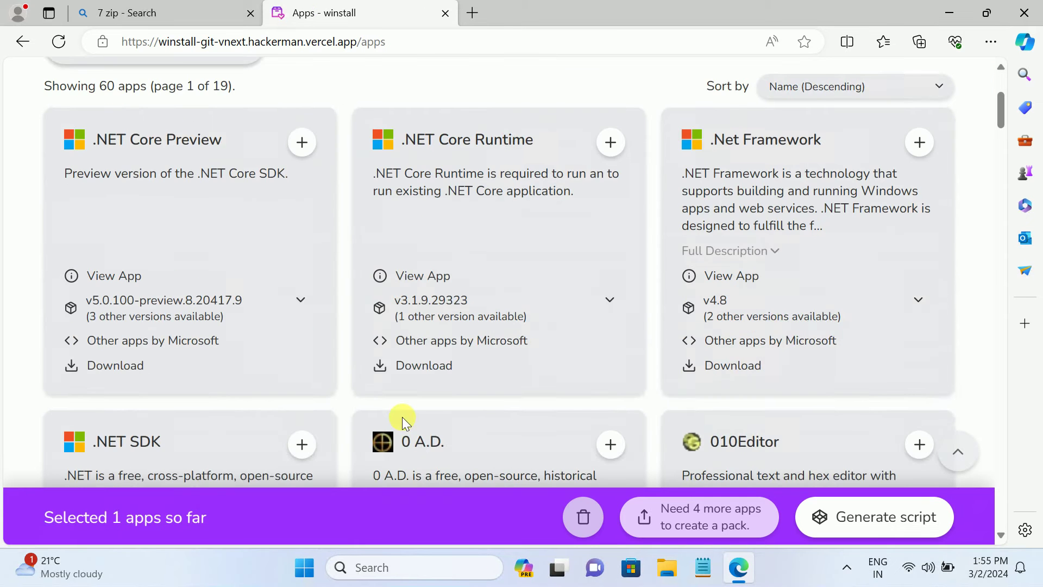
{"action": "scroll", "coordinate": [402, 416], "scroll_direction": "up", "scroll_amount": 4}
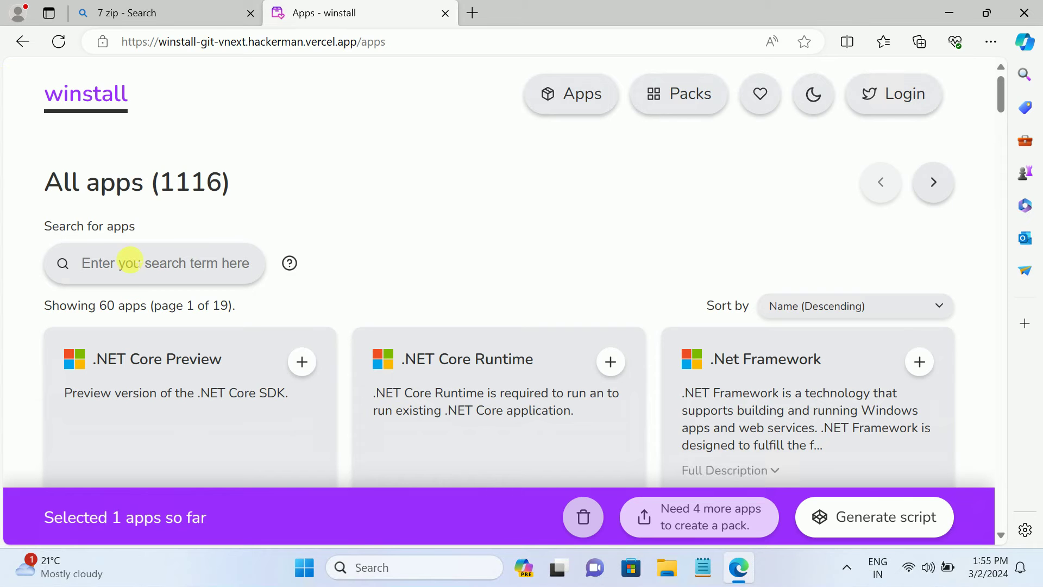
{"action": "type", "text": "mozill"}
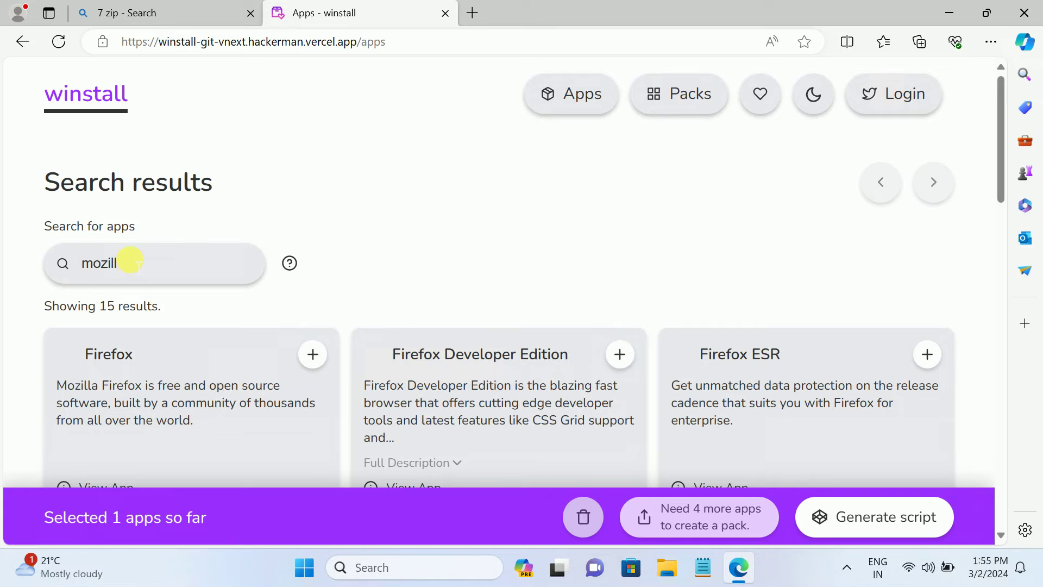
{"action": "scroll", "coordinate": [130, 265], "scroll_direction": "down", "scroll_amount": 4}
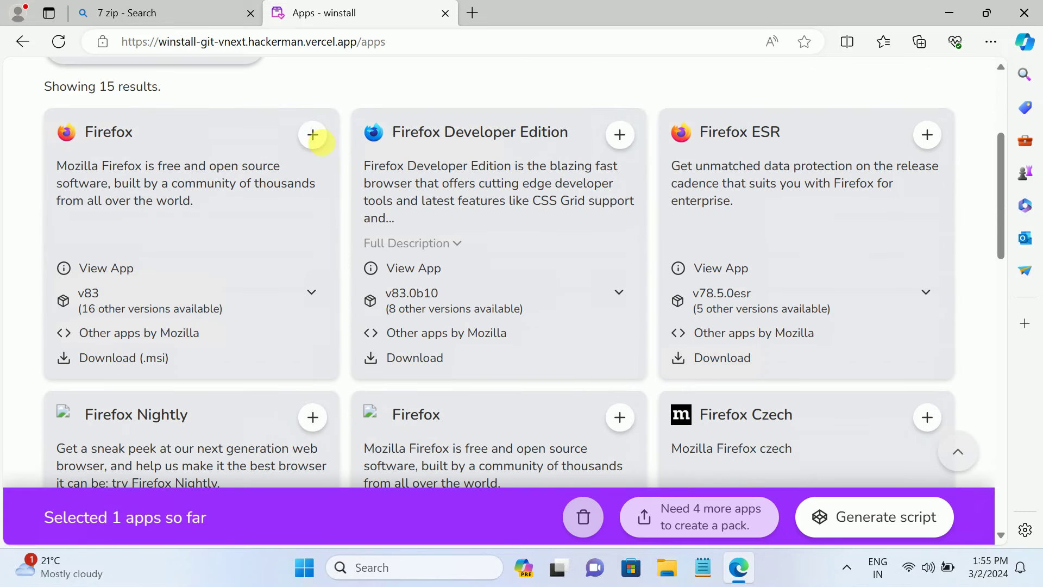
{"action": "left_click", "coordinate": [315, 139]}
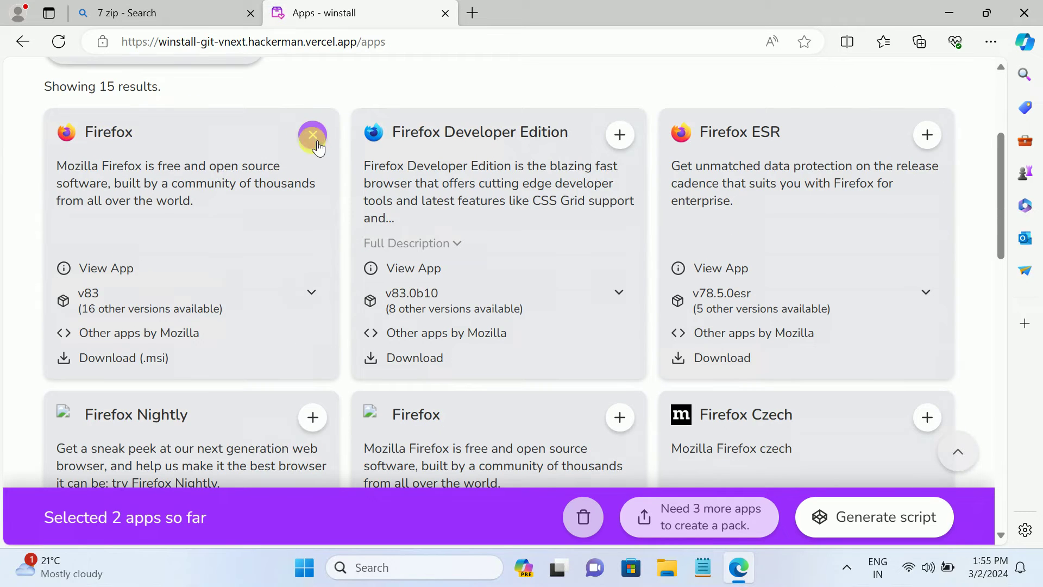
Regenerate the winget script covering Google.Chrome and Mozilla.Firefox
{"action": "left_click", "coordinate": [869, 514]}
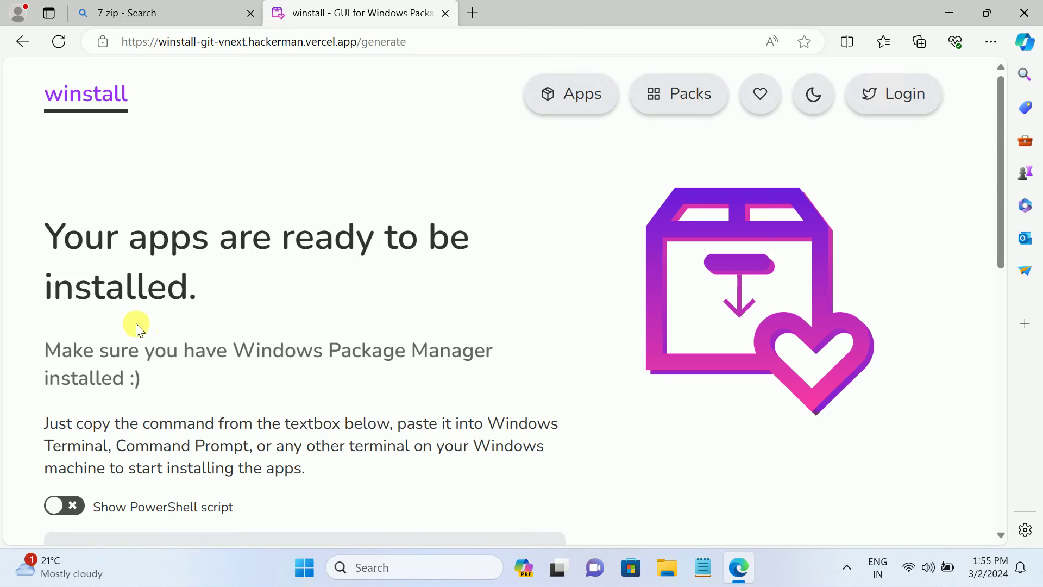
{"action": "scroll", "coordinate": [157, 343], "scroll_direction": "down", "scroll_amount": 5}
{"action": "scroll", "coordinate": [187, 299], "scroll_direction": "up", "scroll_amount": 5}
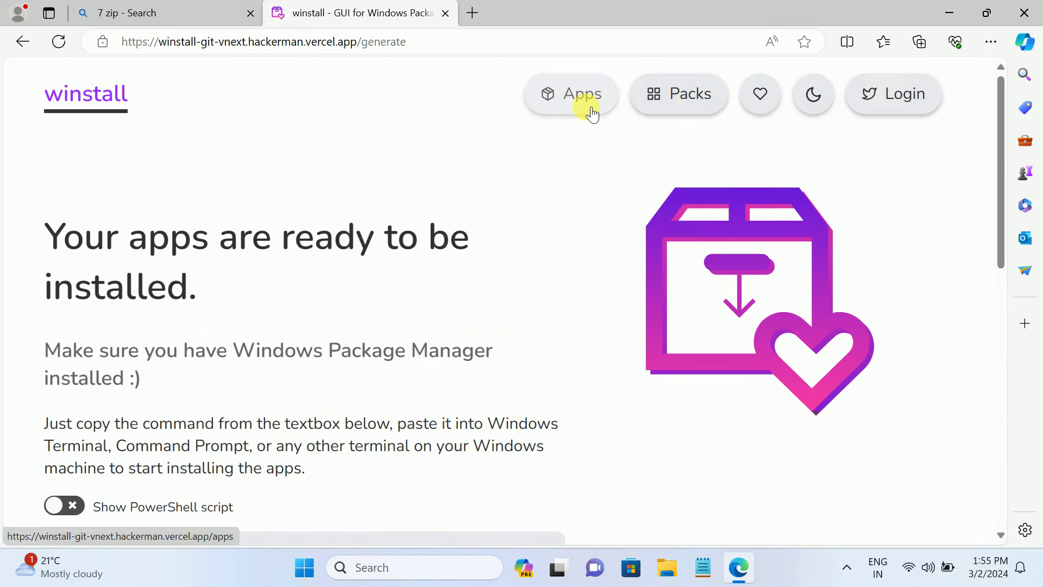
{"action": "left_click", "coordinate": [588, 106]}
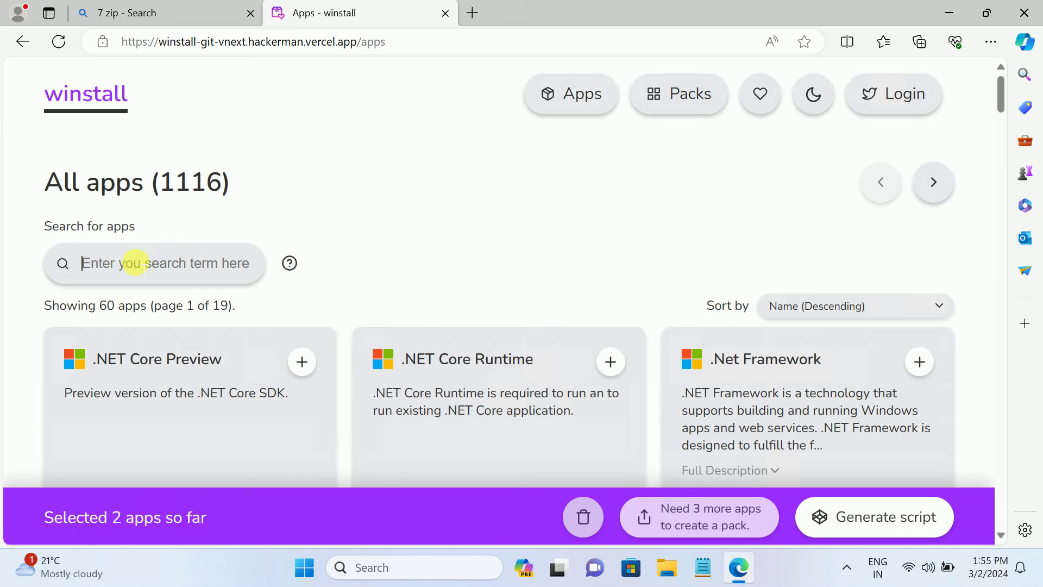
Search the apps for '7 zip' and add 7Zip to the selection
{"action": "left_click", "coordinate": [134, 263]}
{"action": "type", "text": "7 zip"}
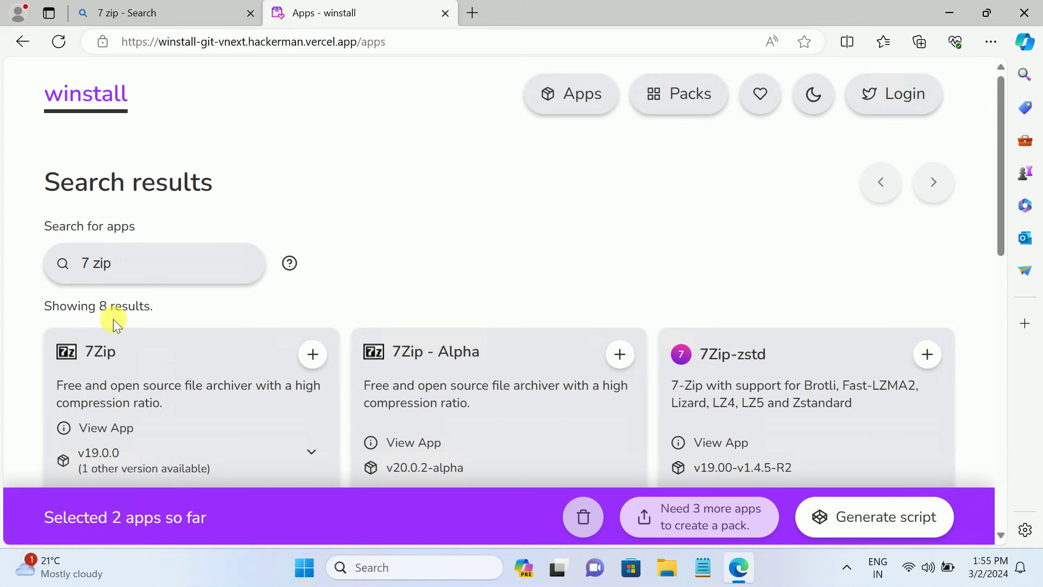
{"action": "scroll", "coordinate": [109, 308], "scroll_direction": "down", "scroll_amount": 1}
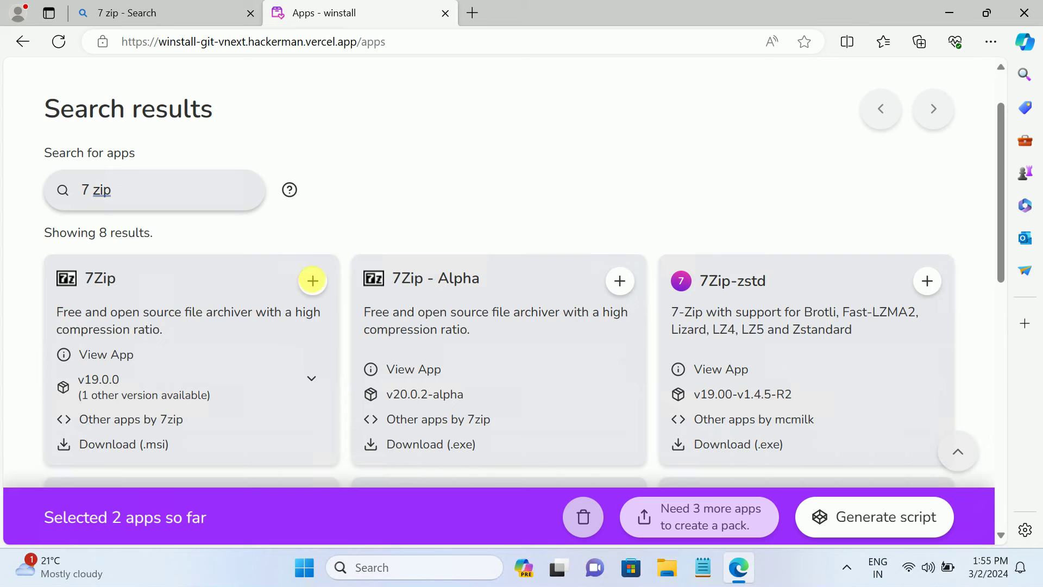
{"action": "left_click", "coordinate": [312, 280]}
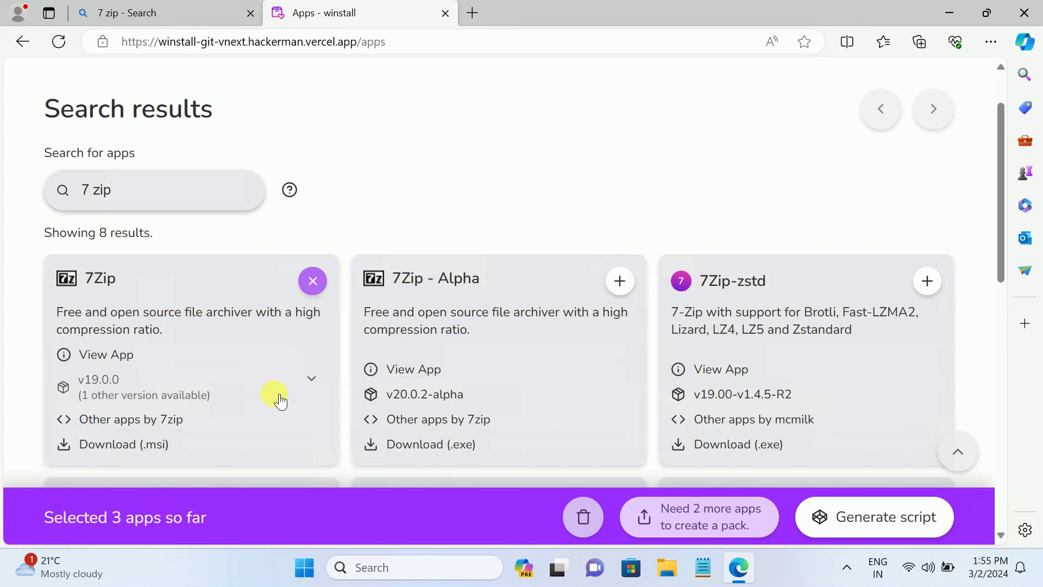
{"action": "scroll", "coordinate": [277, 398], "scroll_direction": "down", "scroll_amount": 1}
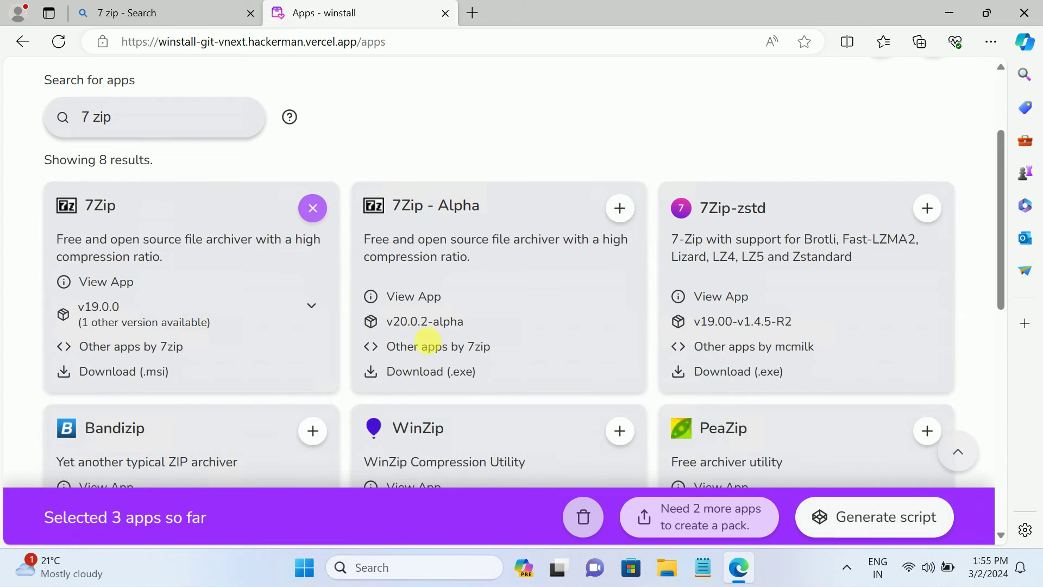
{"action": "scroll", "coordinate": [160, 216], "scroll_direction": "up", "scroll_amount": 1}
Replace the search with 'notepad' and add Notepad++, making 4 apps
{"action": "left_click_drag", "start_coordinate": [146, 197], "coordinate": [15, 188]}
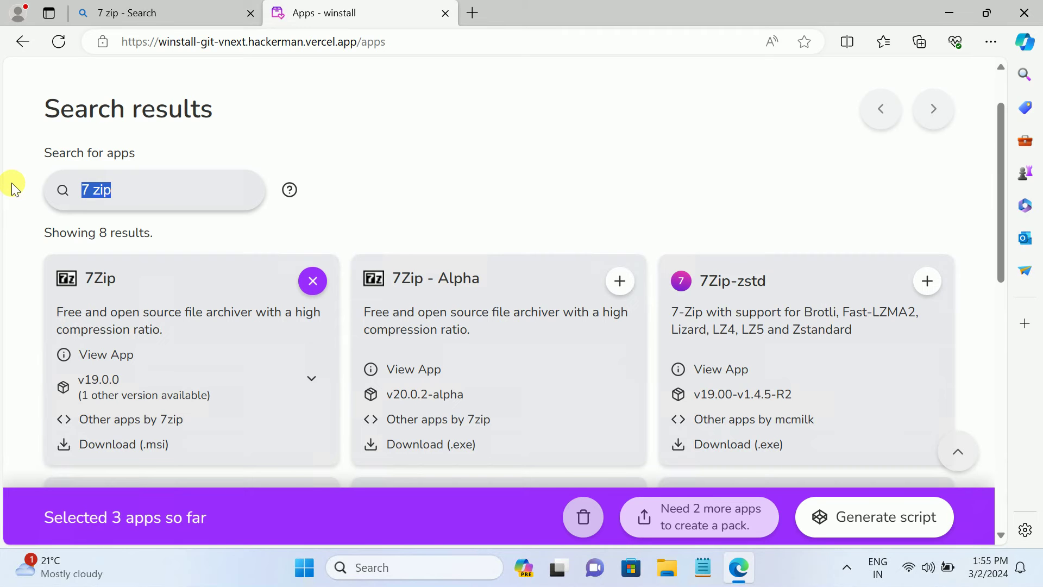
{"action": "type", "text": "notepad++"}
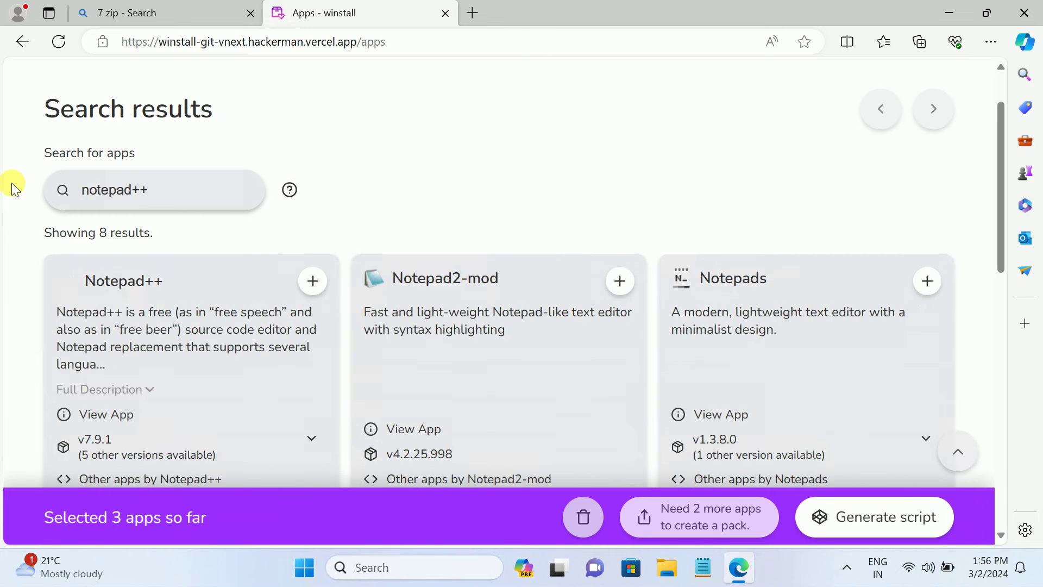
{"action": "scroll", "coordinate": [12, 237], "scroll_direction": "down", "scroll_amount": 3}
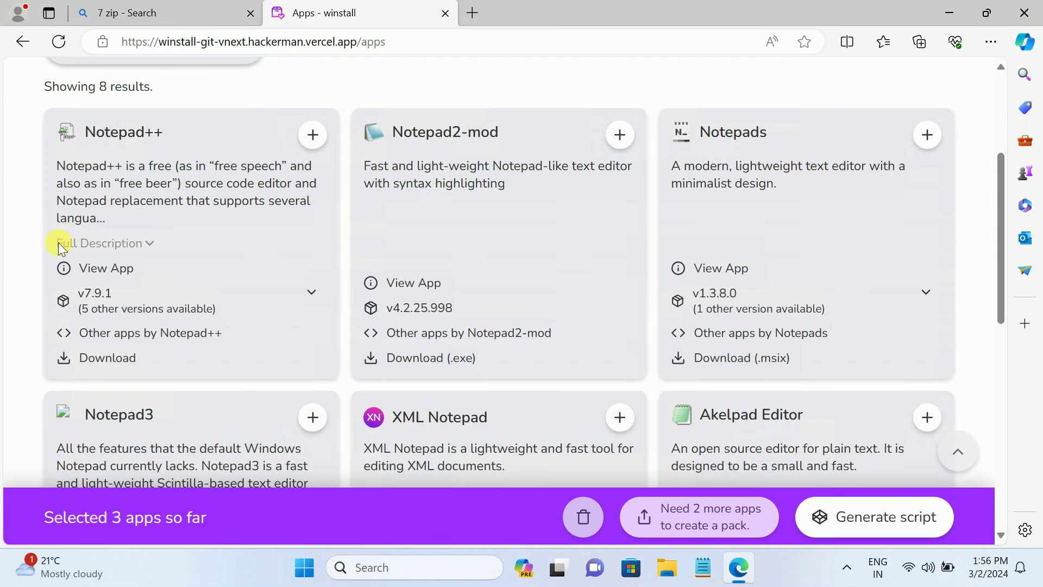
{"action": "left_click", "coordinate": [314, 144]}
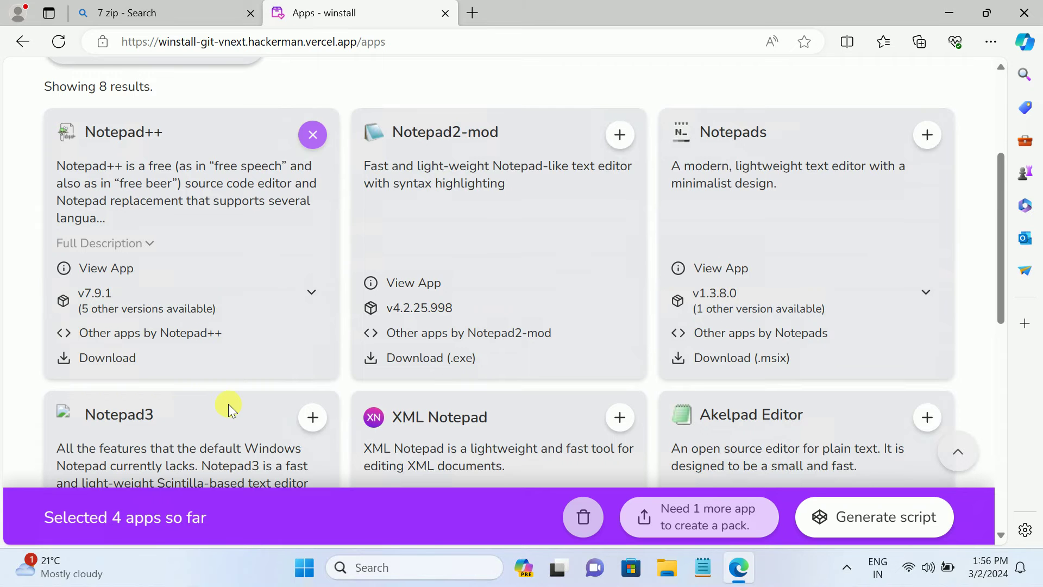
Generate the four-app script, then search Apps for '7 zpip' to check 7Zip
{"action": "left_click", "coordinate": [881, 516]}
{"action": "scroll", "coordinate": [251, 345], "scroll_direction": "down", "scroll_amount": 5}
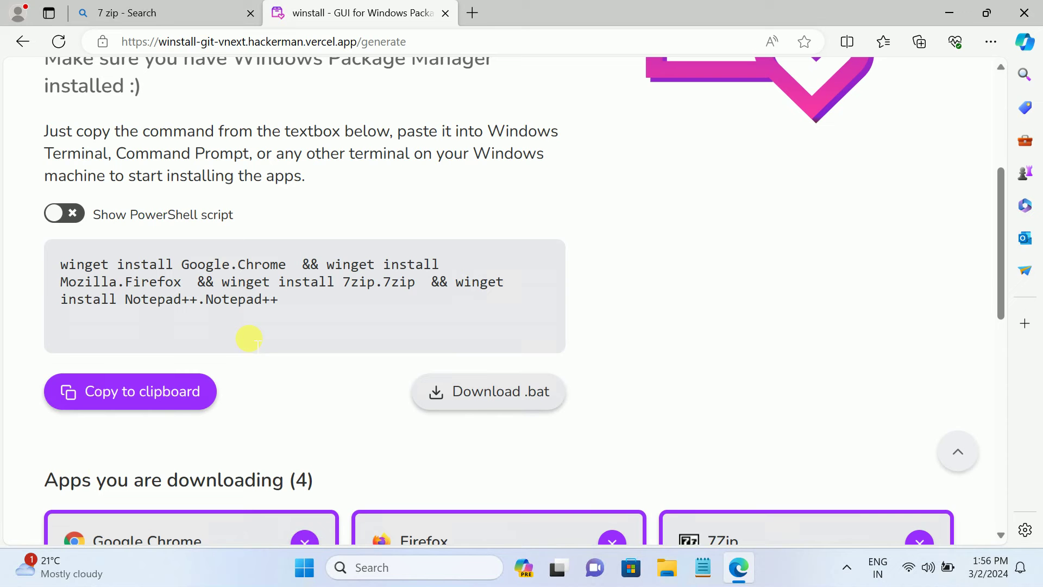
{"action": "scroll", "coordinate": [257, 306], "scroll_direction": "up", "scroll_amount": 5}
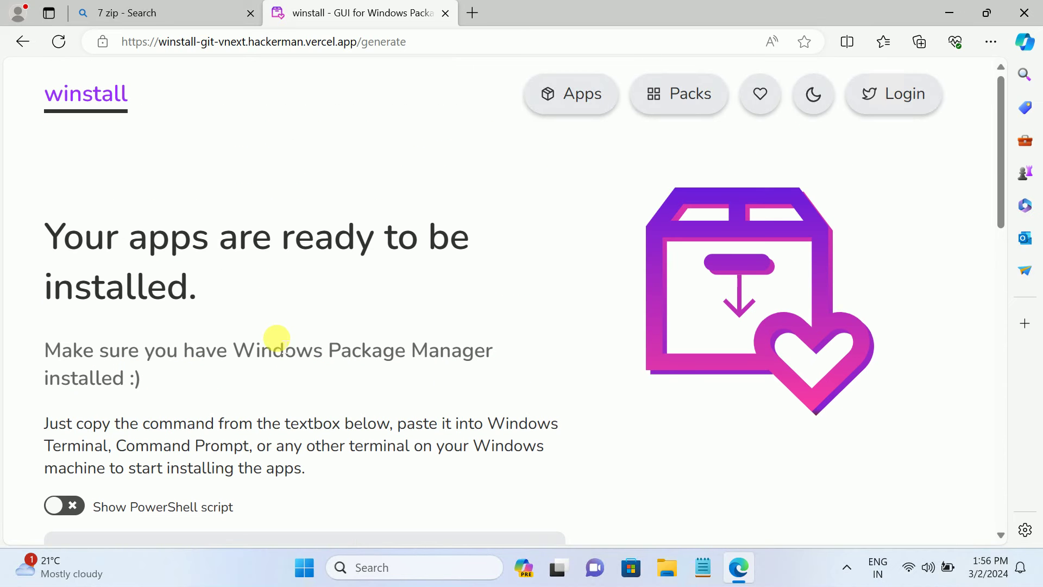
{"action": "left_click", "coordinate": [584, 88]}
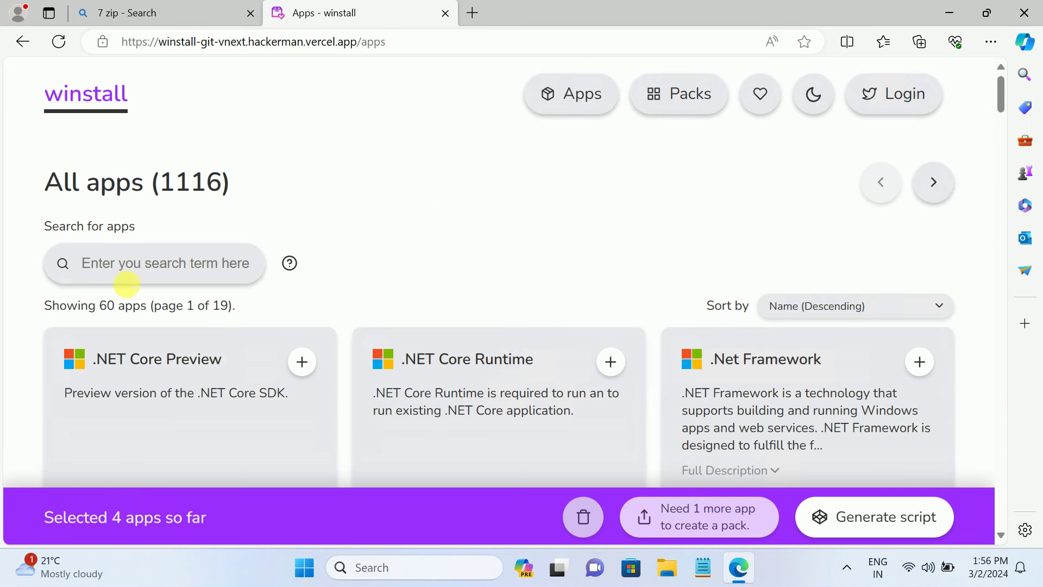
{"action": "left_click", "coordinate": [149, 262]}
{"action": "type", "text": "7 z"}
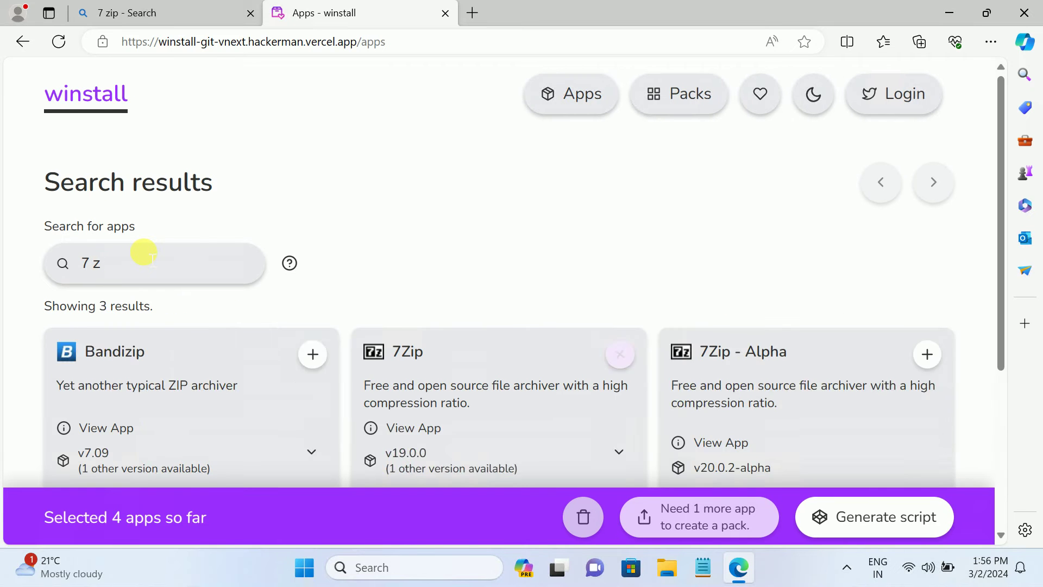
{"action": "type", "text": "pip"}
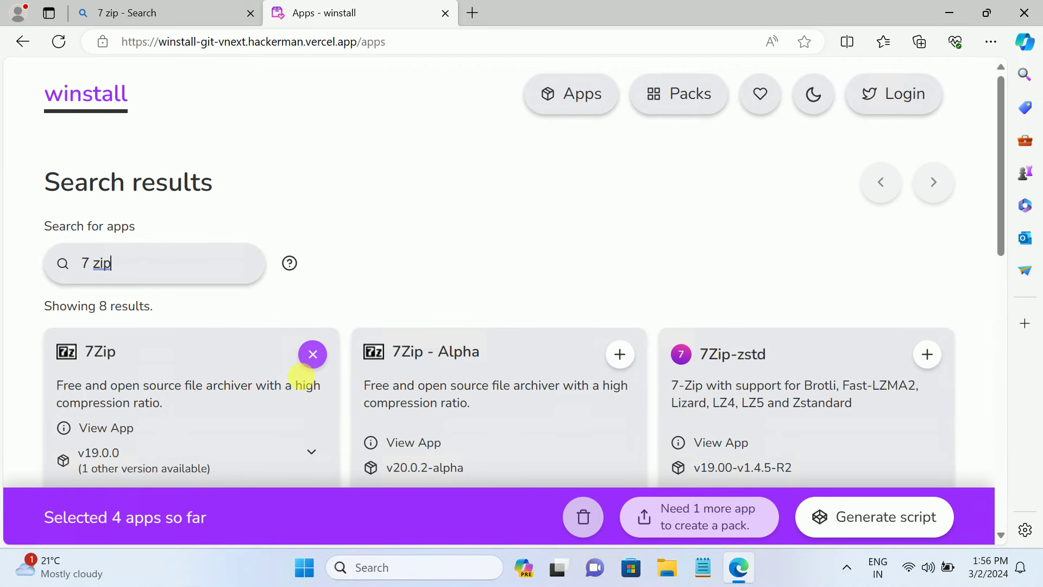
Regenerate the winget command for Chrome, Firefox, 7zip and Notepad++ and inspect its text
{"action": "left_click", "coordinate": [866, 515]}
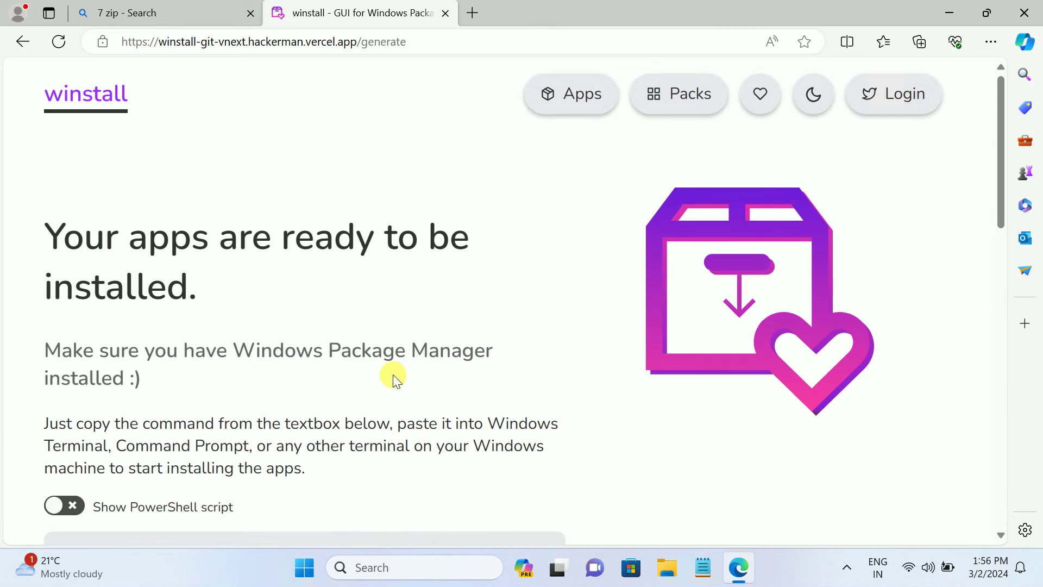
{"action": "scroll", "coordinate": [396, 374], "scroll_direction": "down", "scroll_amount": 4}
{"action": "scroll", "coordinate": [322, 379], "scroll_direction": "down", "scroll_amount": 1}
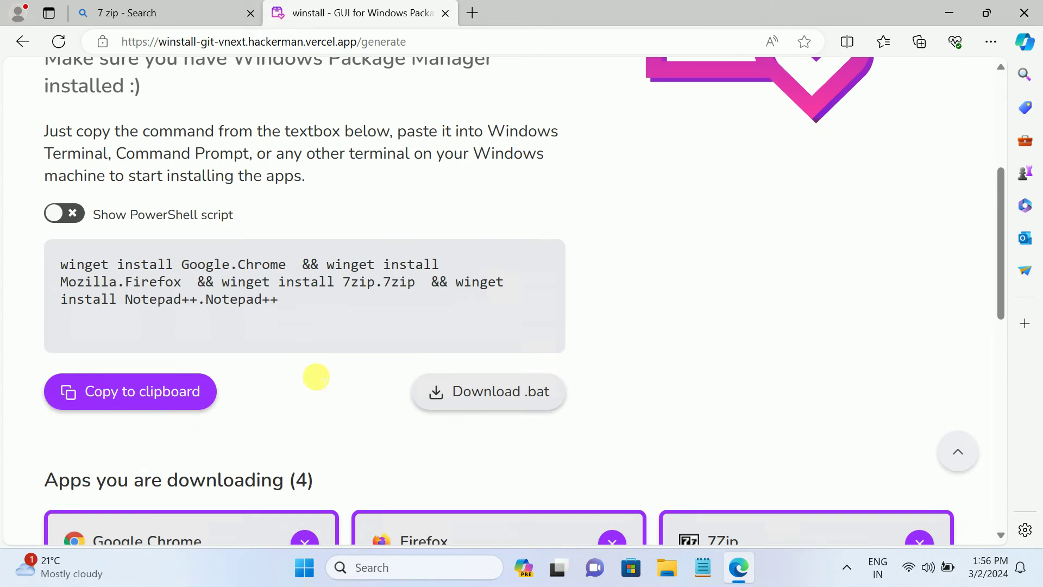
{"action": "left_click", "coordinate": [239, 293]}
{"action": "left_click_drag", "start_coordinate": [239, 293], "coordinate": [303, 316]}
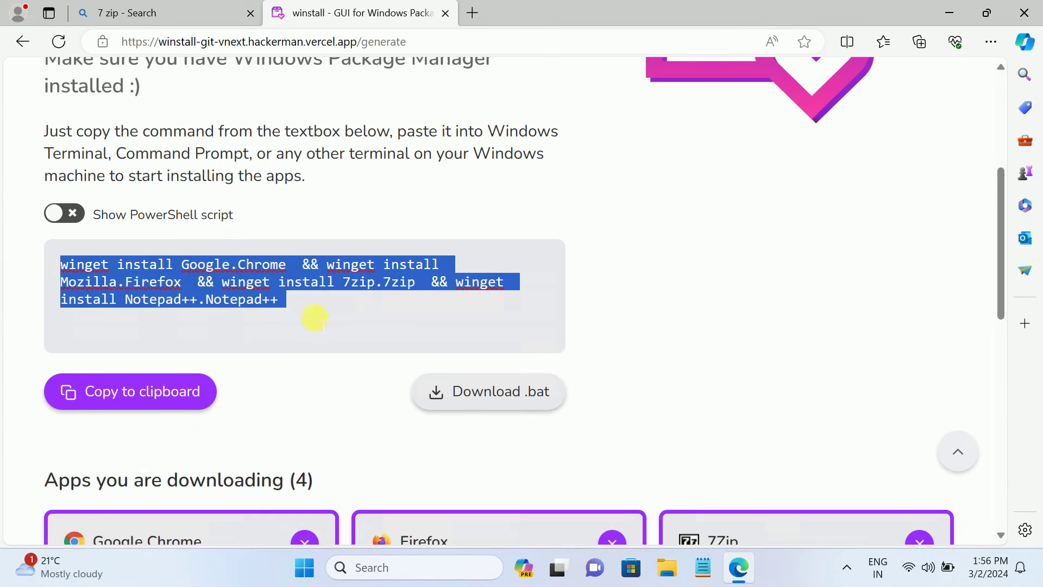
{"action": "left_click", "coordinate": [313, 297]}
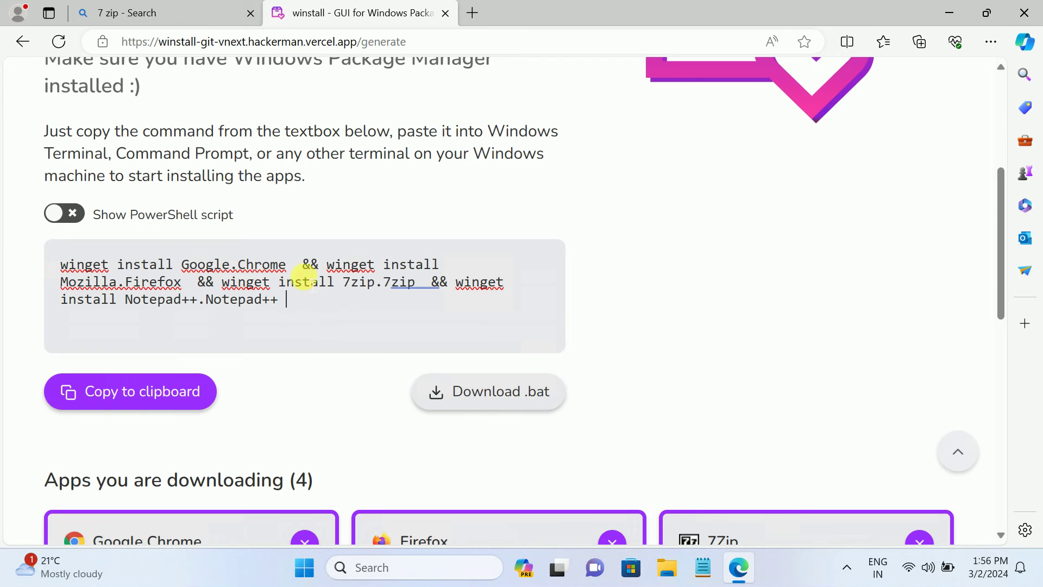
{"action": "scroll", "coordinate": [248, 315], "scroll_direction": "up", "scroll_amount": 5}
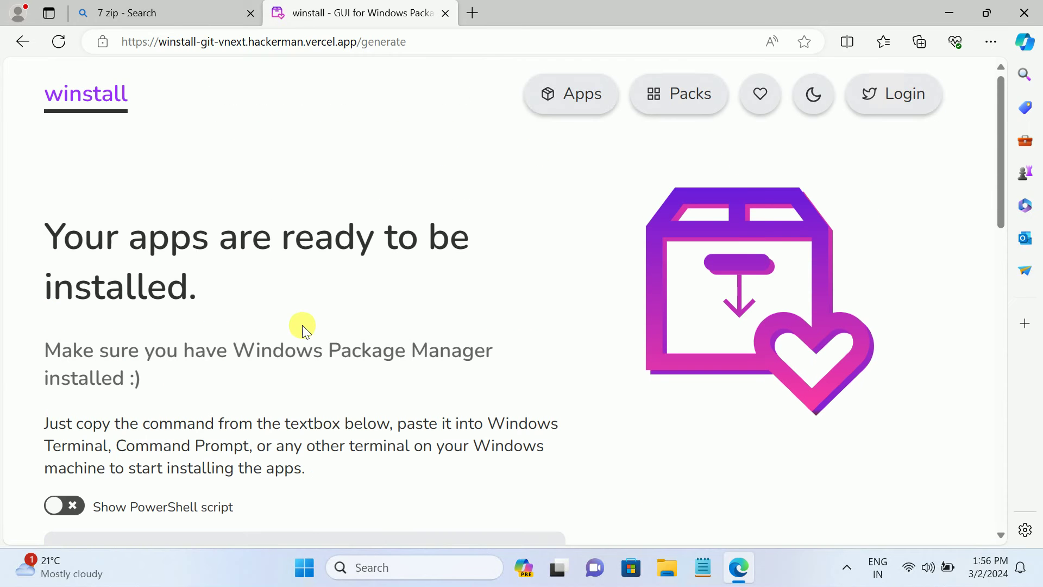
Search the apps for 'vlc', add VLC media player, and regenerate the five-app script
{"action": "left_click", "coordinate": [585, 98]}
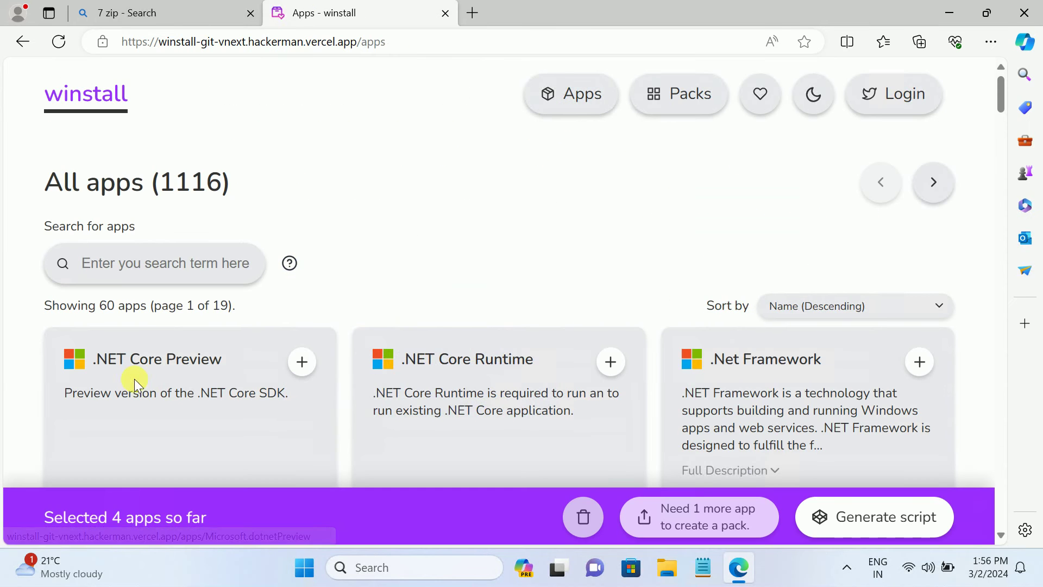
{"action": "scroll", "coordinate": [164, 391], "scroll_direction": "down", "scroll_amount": 1}
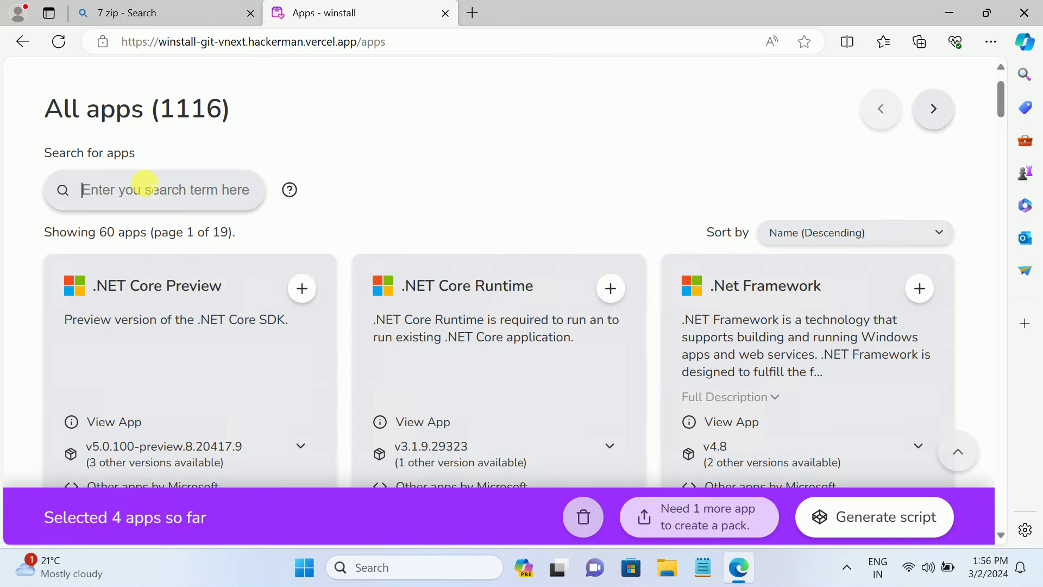
{"action": "type", "text": "vlc"}
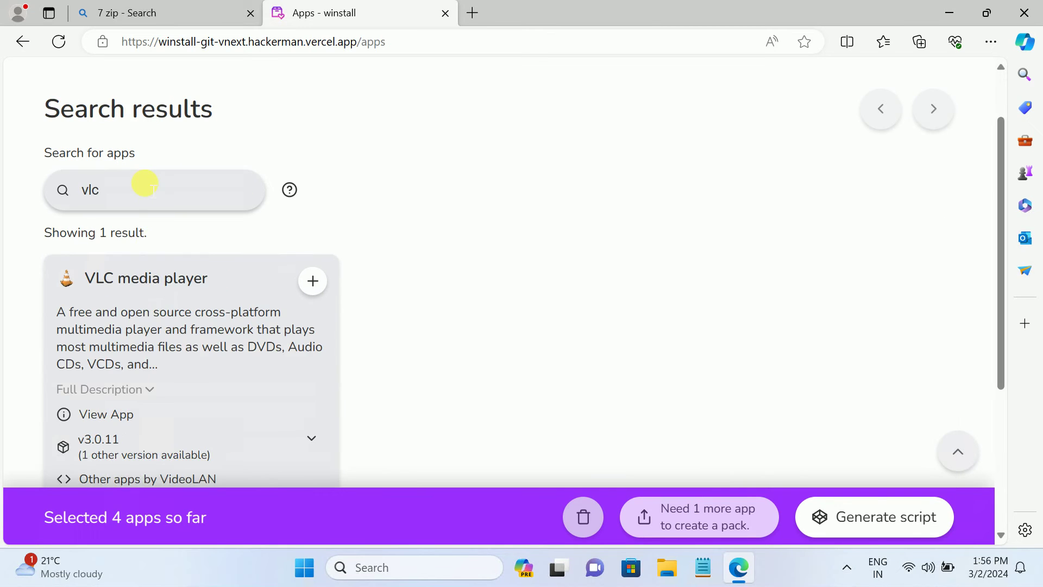
{"action": "left_click", "coordinate": [312, 281]}
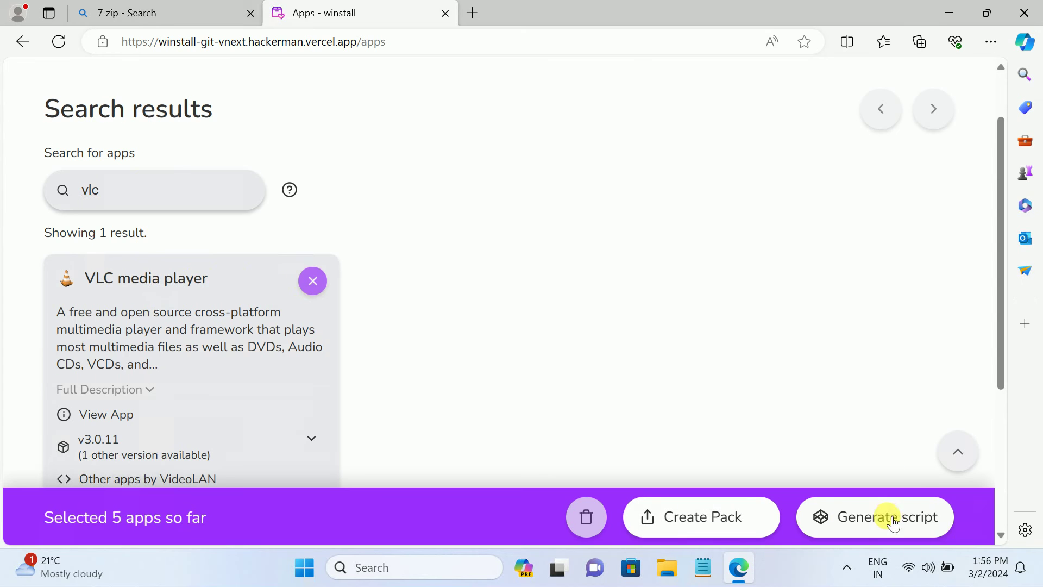
{"action": "left_click", "coordinate": [893, 523]}
{"action": "scroll", "coordinate": [75, 393], "scroll_direction": "down", "scroll_amount": 6}
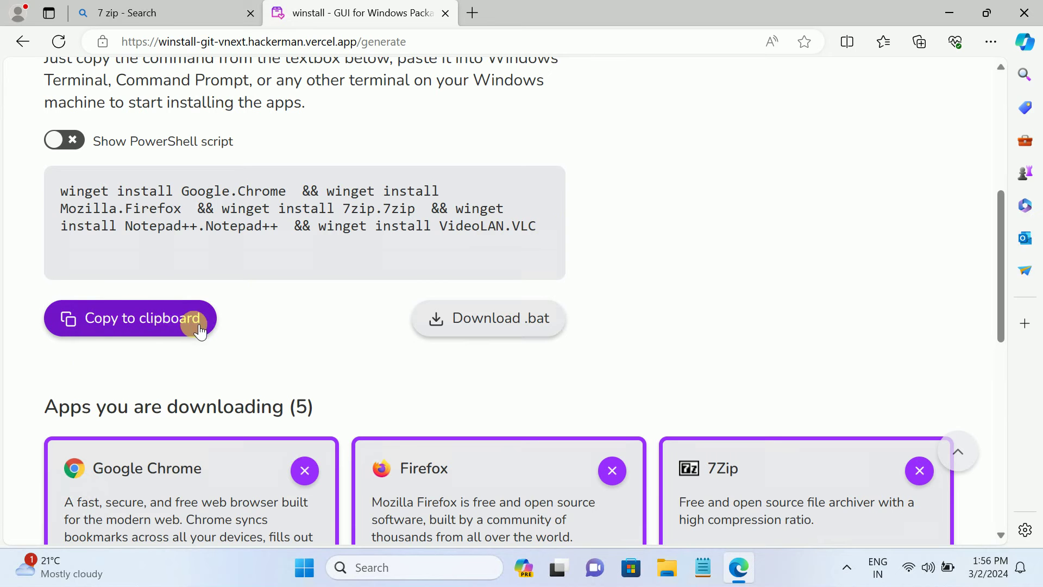
Copy the five-app winget command and start Command Prompt as administrator via a cmd search
{"action": "left_click", "coordinate": [170, 328]}
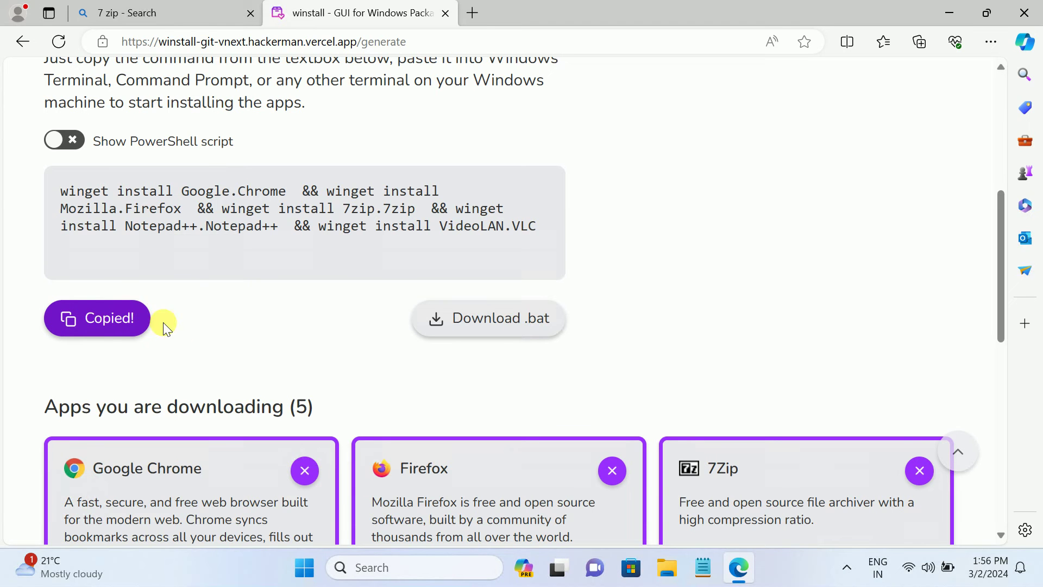
{"action": "left_click", "coordinate": [400, 567]}
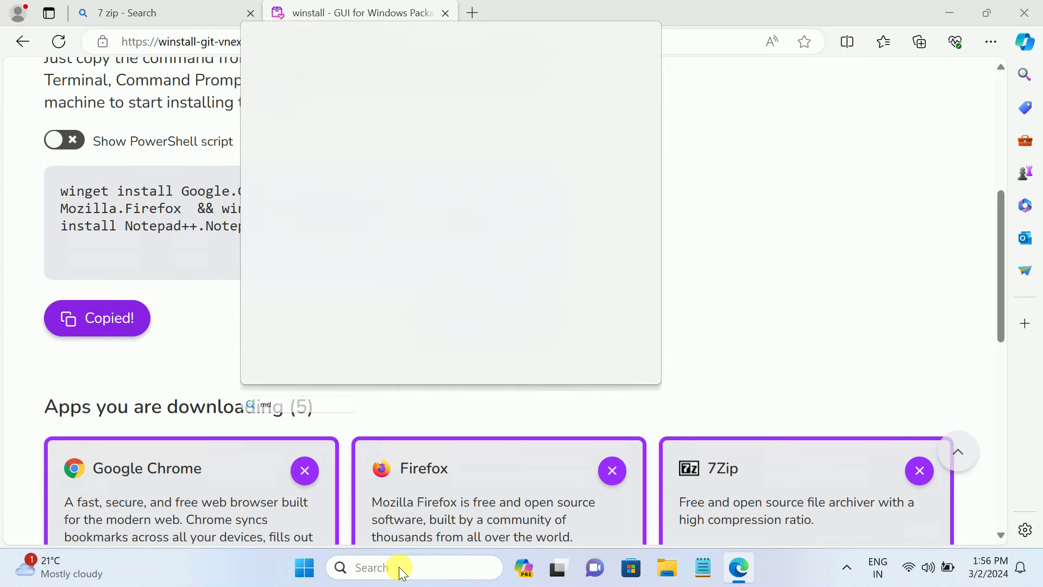
{"action": "type", "text": "cmd"}
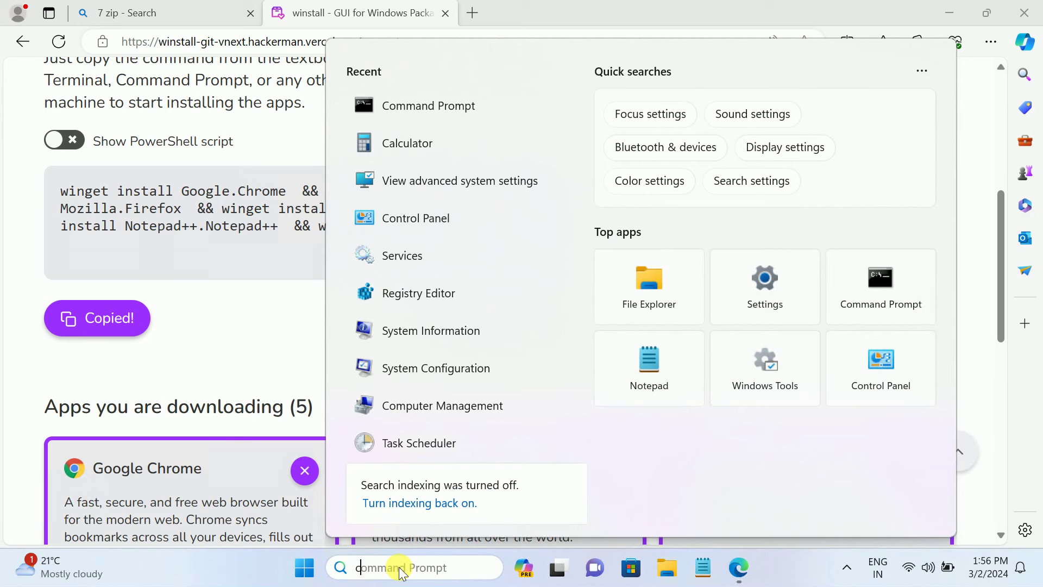
{"action": "left_click", "coordinate": [740, 302]}
{"action": "left_click", "coordinate": [417, 411]}
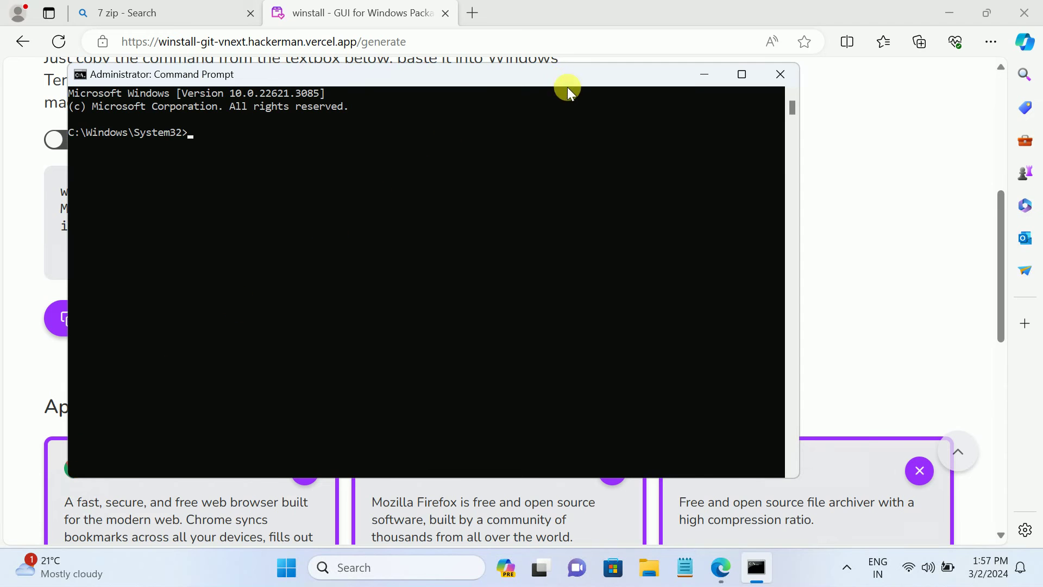
Paste and run the five-app winget command in Command Prompt so Chrome starts downloading, then minimize Edge
{"action": "left_click_drag", "start_coordinate": [565, 88], "coordinate": [622, 214]}
{"action": "left_click_drag", "start_coordinate": [472, 210], "coordinate": [482, 291]}
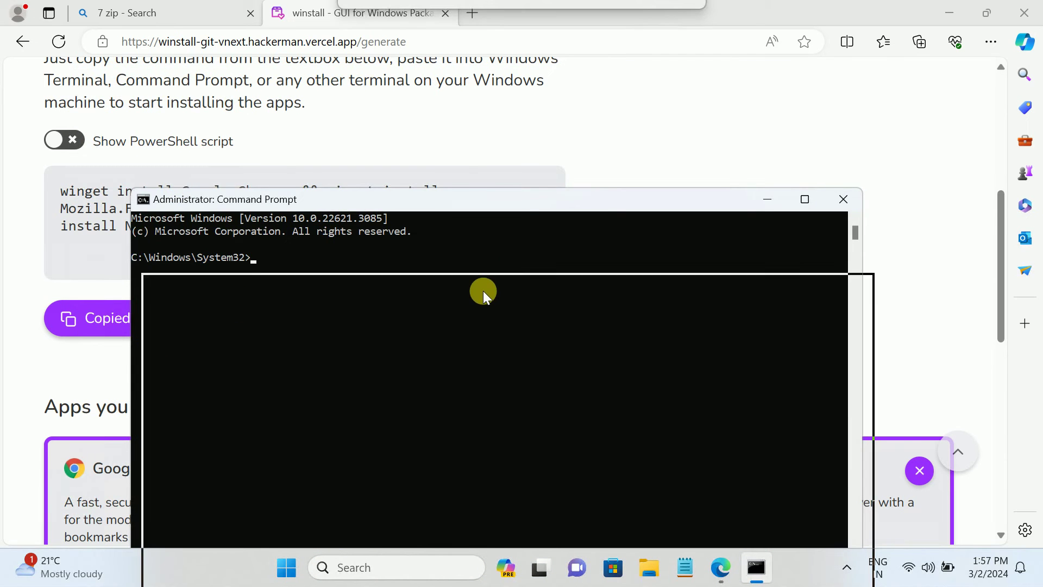
{"action": "scroll", "coordinate": [419, 179], "scroll_direction": "down", "scroll_amount": 3}
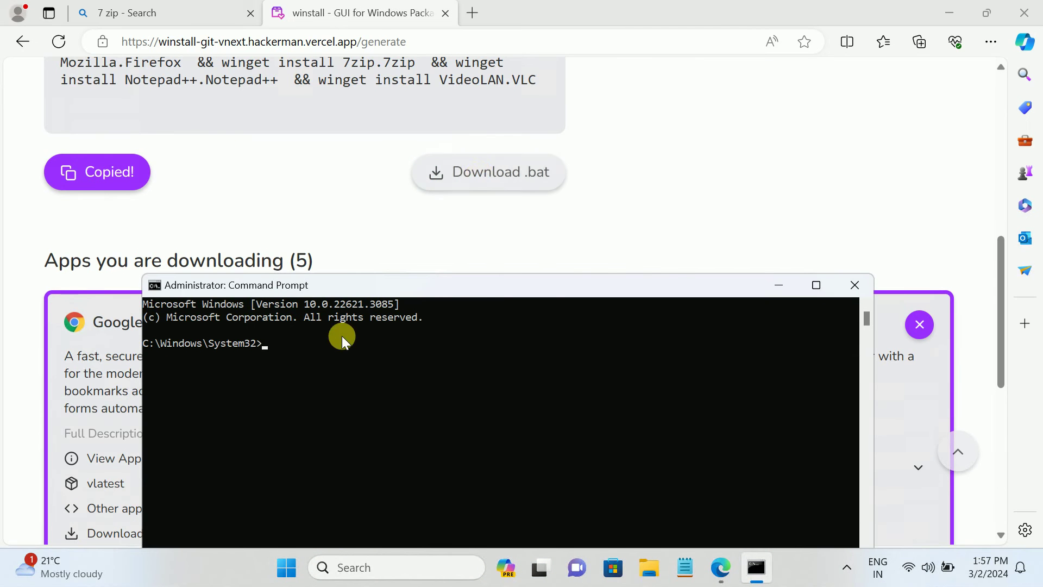
{"action": "right_click", "coordinate": [266, 347]}
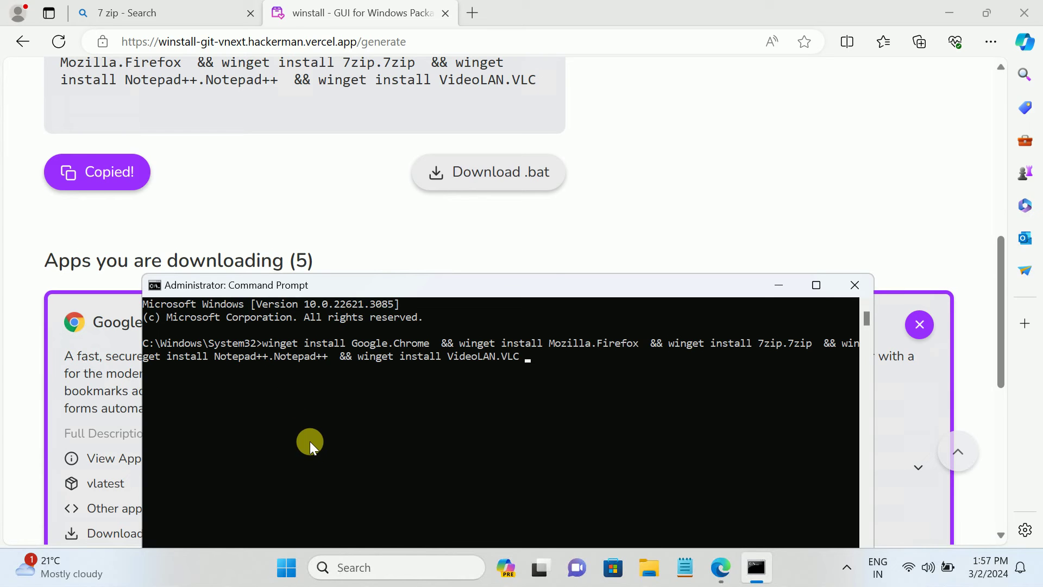
{"action": "key", "text": "Return"}
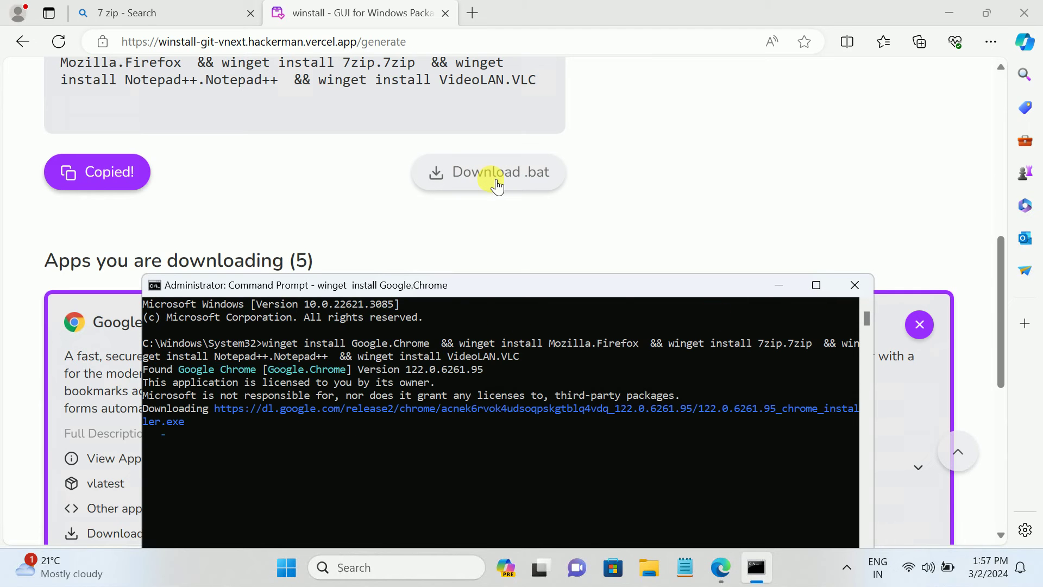
{"action": "left_click", "coordinate": [950, 12]}
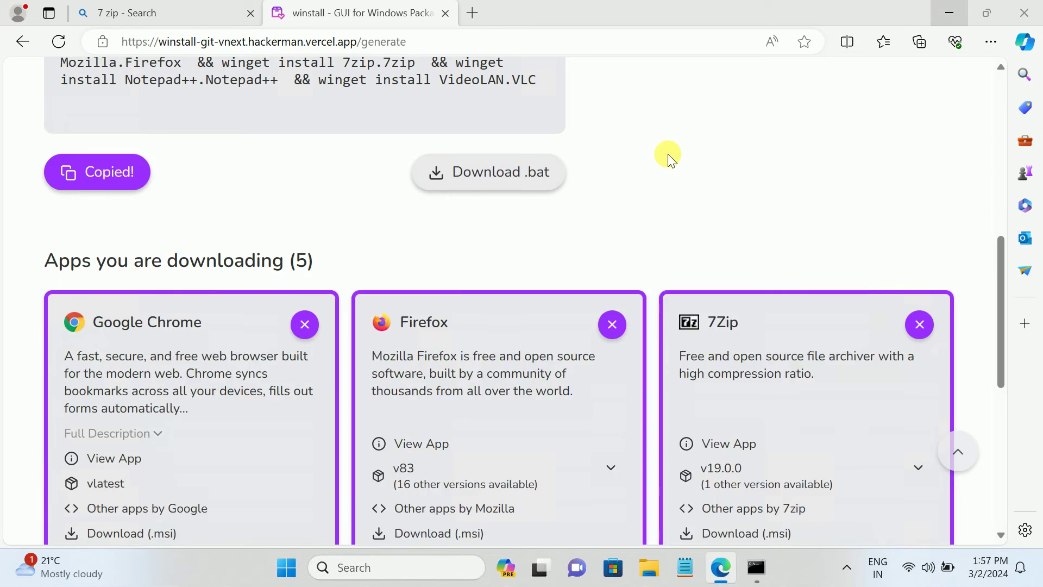
Bring Edge back to winstall's generate page showing the five-app winget command while the install runs
{"action": "left_click_drag", "start_coordinate": [604, 287], "coordinate": [577, 87]}
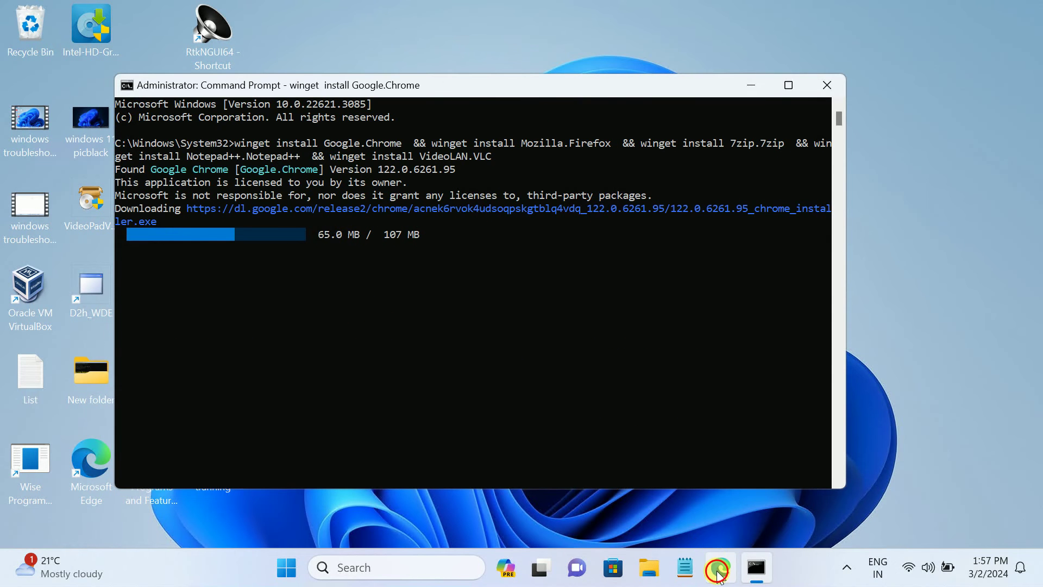
{"action": "left_click", "coordinate": [721, 567]}
{"action": "scroll", "coordinate": [199, 320], "scroll_direction": "up", "scroll_amount": 3}
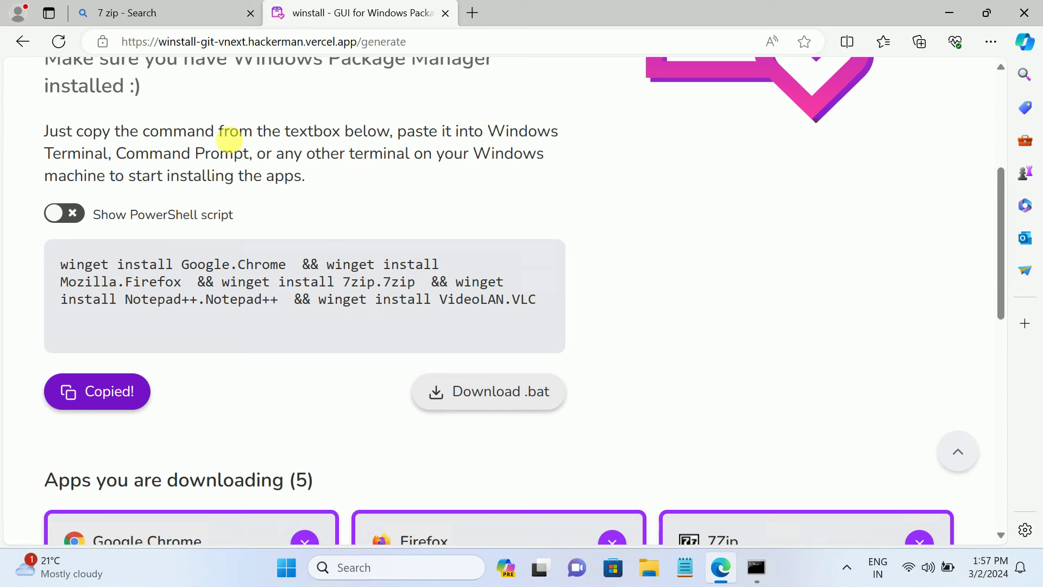
Scroll through winstall's Apps catalogue with five apps still selected, then minimize the browser
{"action": "scroll", "coordinate": [314, 248], "scroll_direction": "up", "scroll_amount": 5}
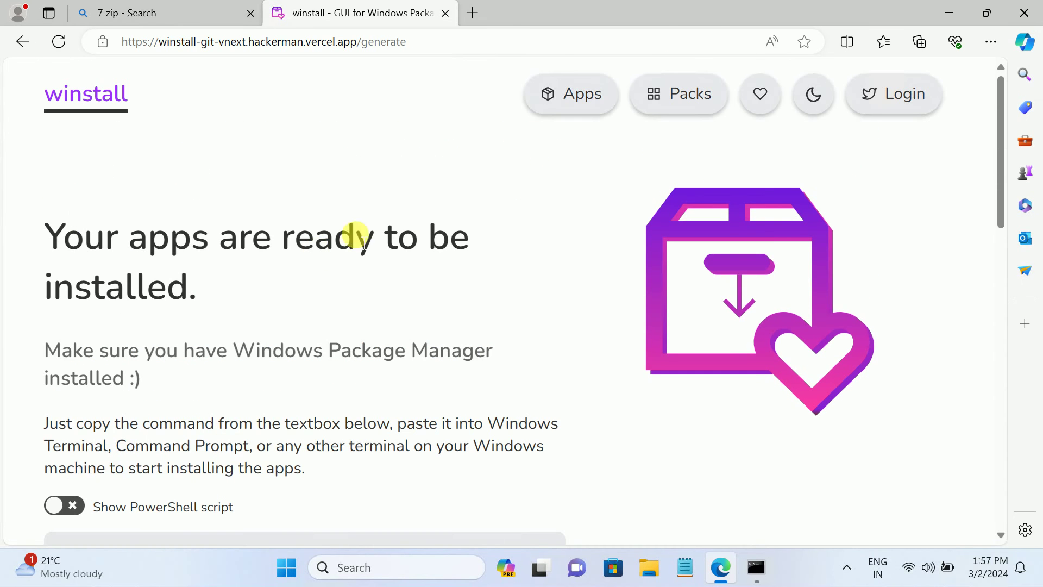
{"action": "left_click", "coordinate": [580, 99]}
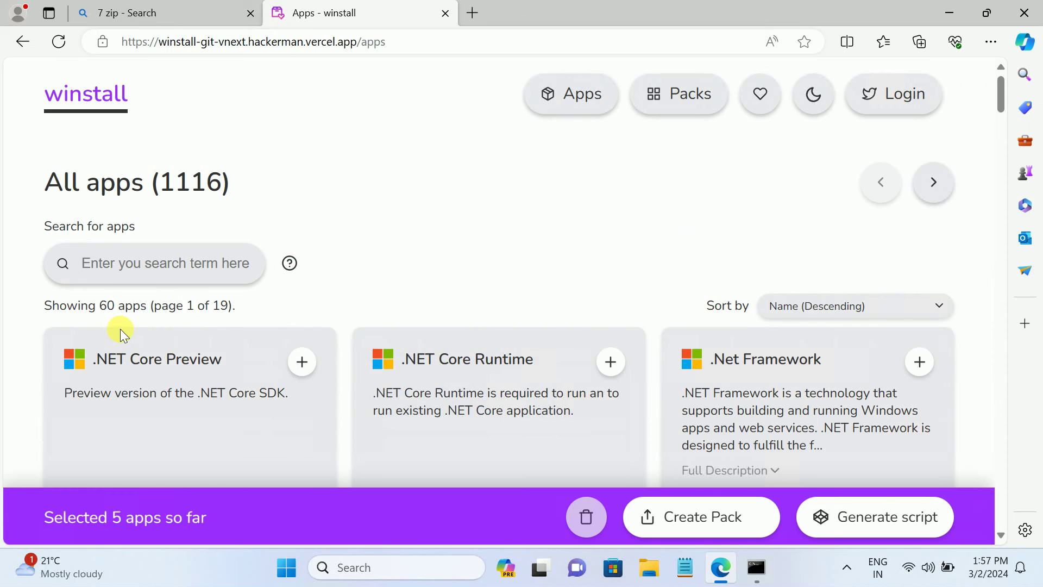
{"action": "scroll", "coordinate": [138, 304], "scroll_direction": "down", "scroll_amount": 3}
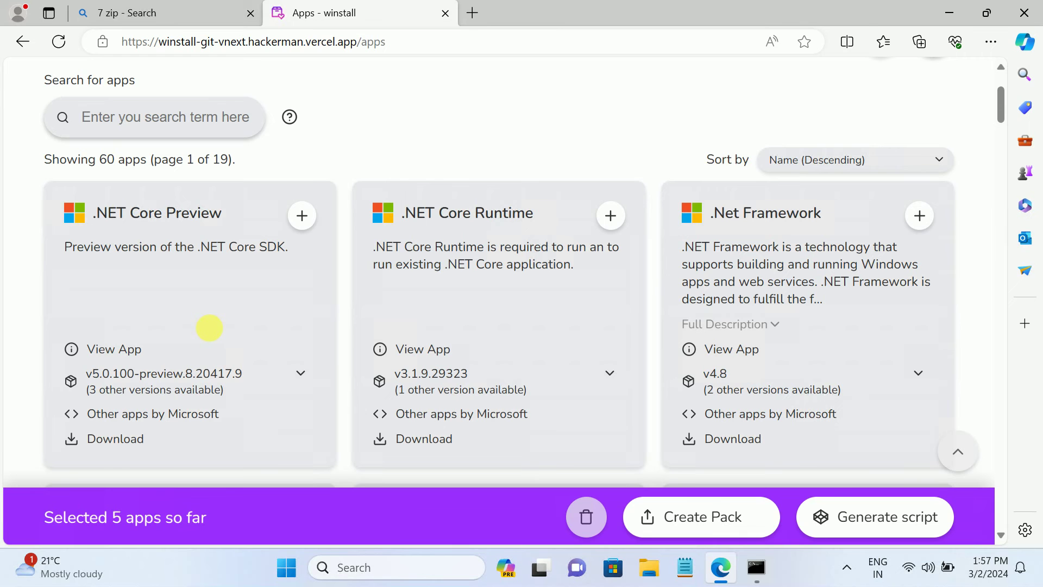
{"action": "scroll", "coordinate": [209, 328], "scroll_direction": "down", "scroll_amount": 1}
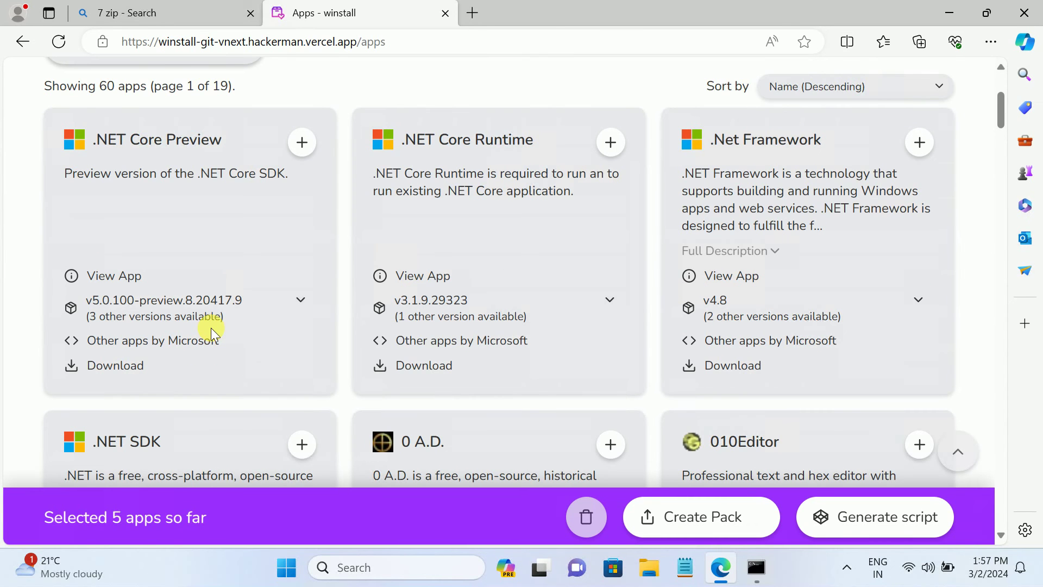
{"action": "scroll", "coordinate": [209, 327], "scroll_direction": "down", "scroll_amount": 4}
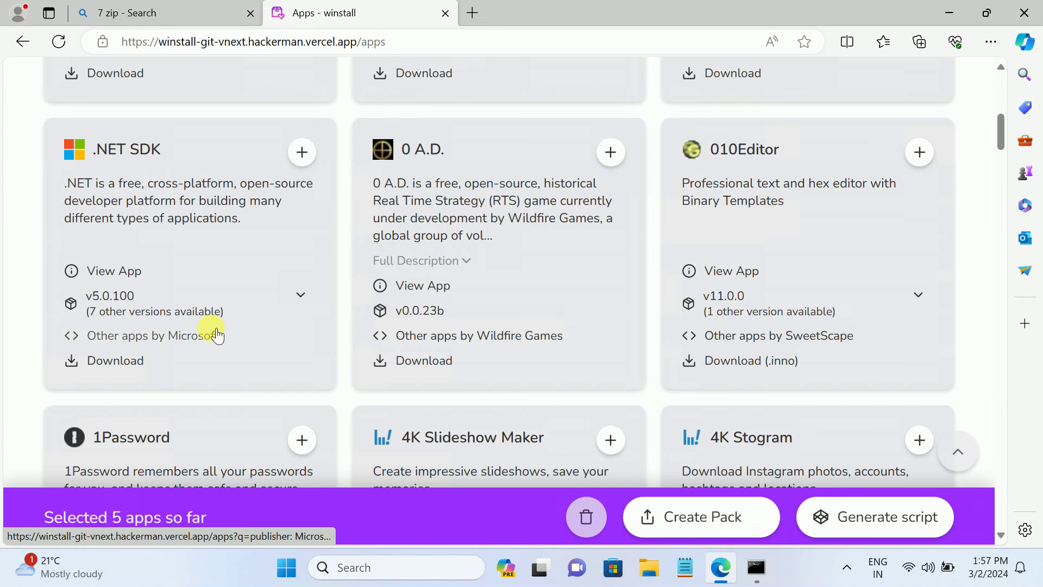
{"action": "scroll", "coordinate": [211, 329], "scroll_direction": "down", "scroll_amount": 5}
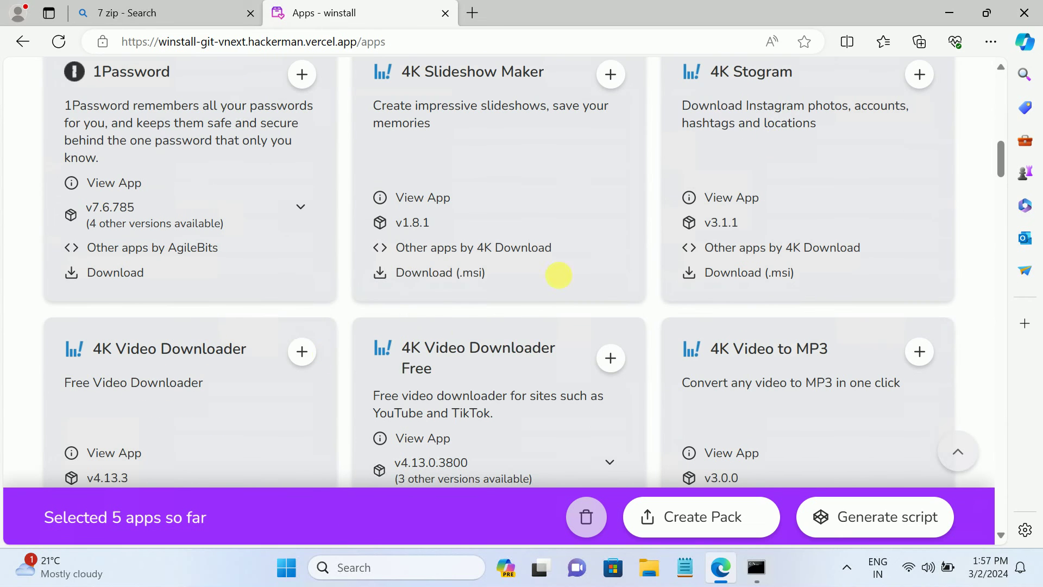
{"action": "left_click", "coordinate": [949, 13]}
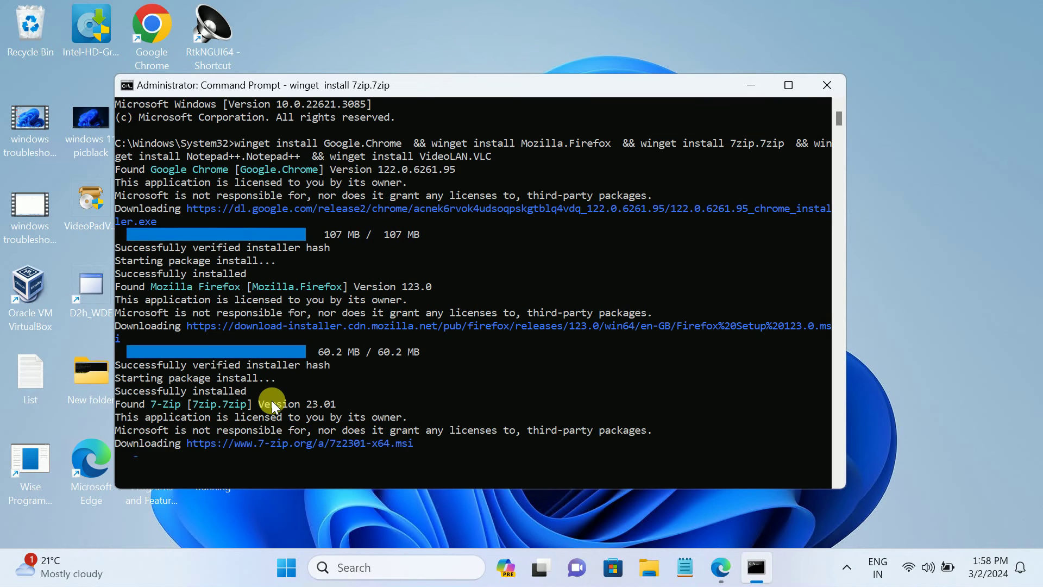
Once all five winget installs finish, run appwiz.cpl to open Programs and Features
{"action": "scroll", "coordinate": [271, 407], "scroll_direction": "down", "scroll_amount": 1}
{"action": "scroll", "coordinate": [272, 401], "scroll_direction": "up", "scroll_amount": 1}
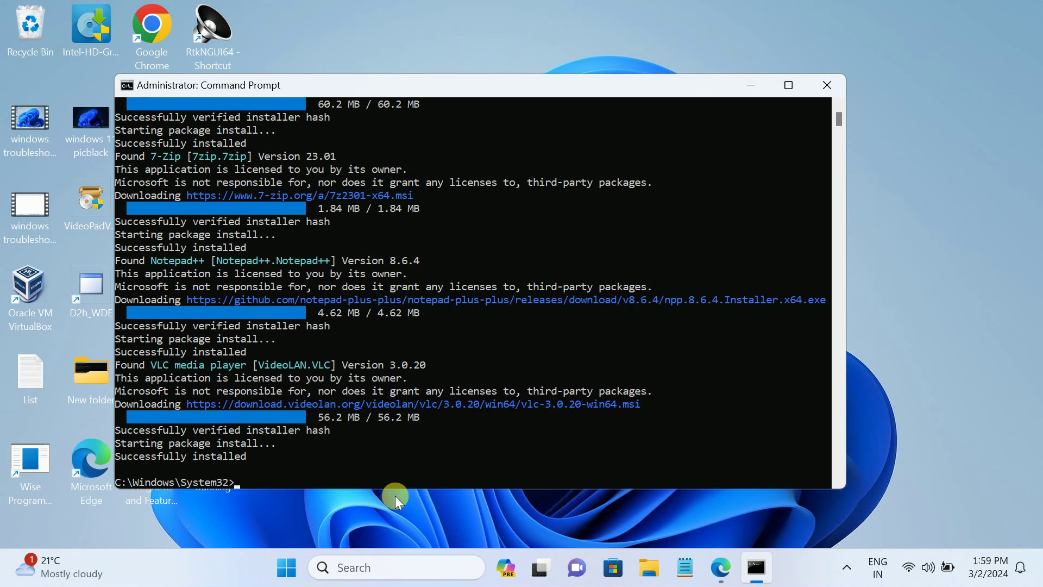
{"action": "left_click", "coordinate": [266, 469]}
{"action": "type", "text": "app"}
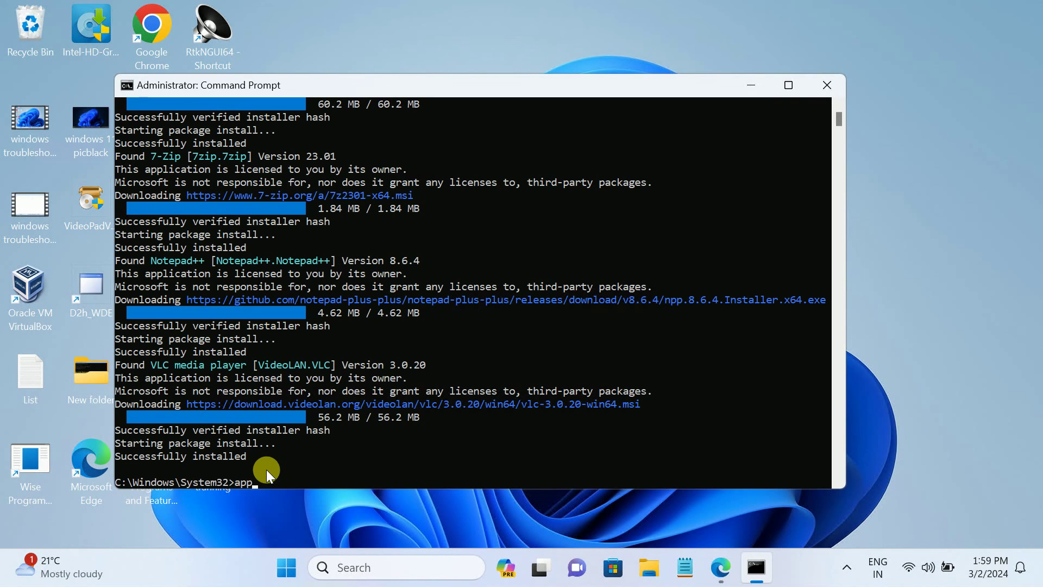
{"action": "type", "text": "wiz.cpl"}
{"action": "key", "text": "Return"}
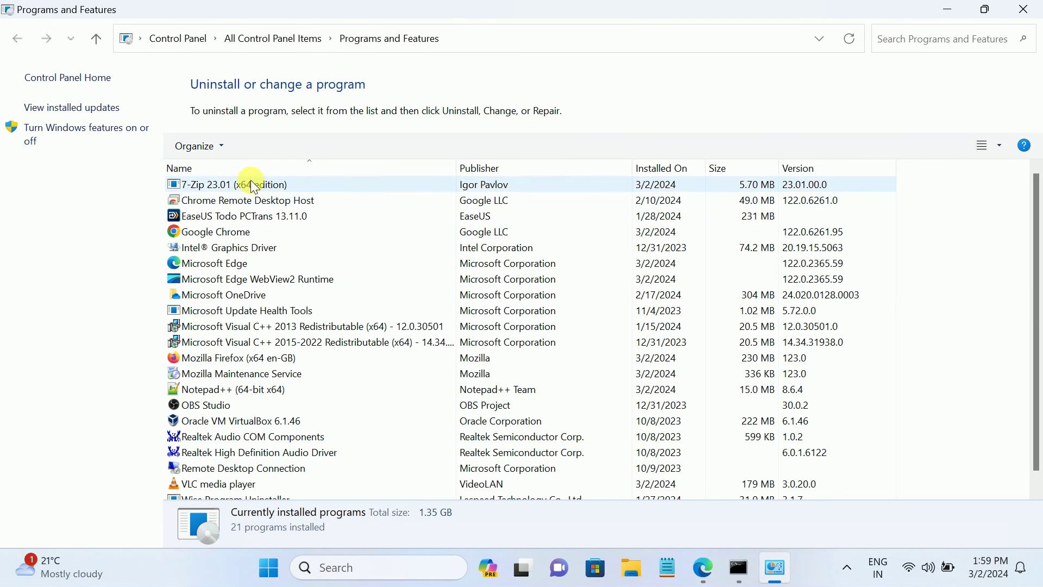
Sort by Installed On and check the Chrome, Notepad++, Firefox and VLC entries, then close the window
{"action": "left_click", "coordinate": [659, 168]}
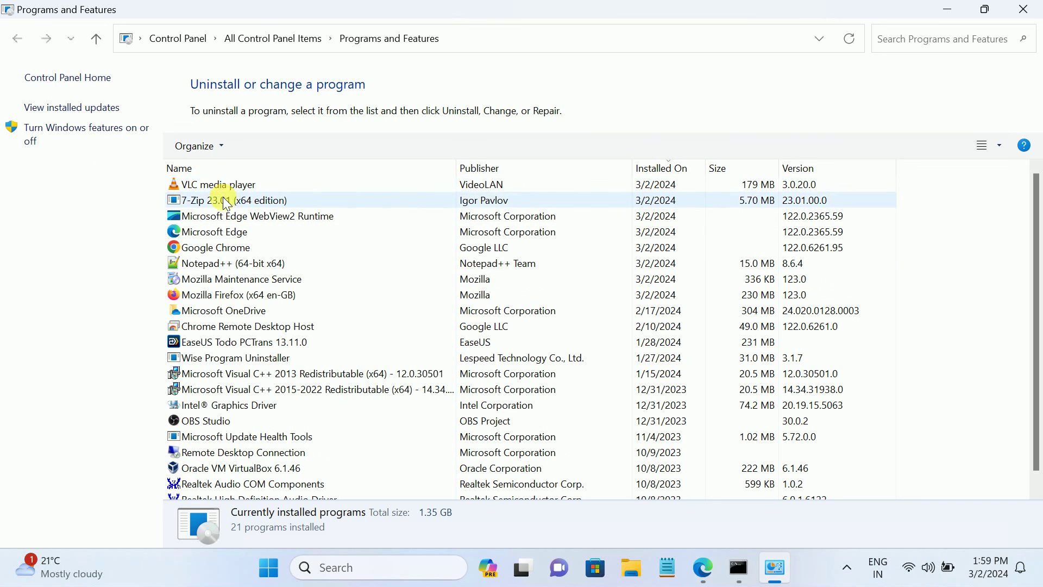
{"action": "left_click", "coordinate": [229, 253]}
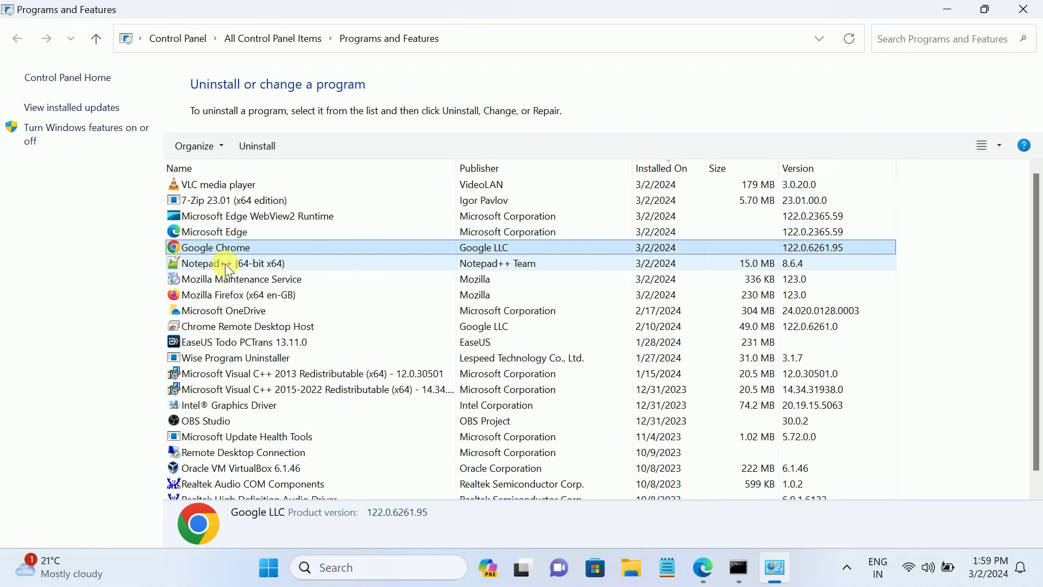
{"action": "left_click", "coordinate": [241, 267]}
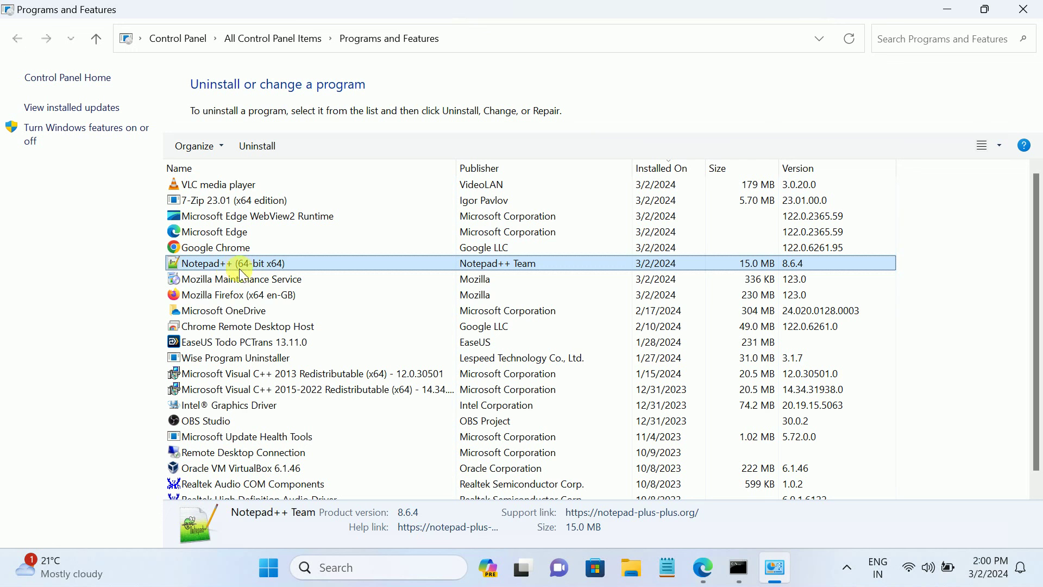
{"action": "left_click", "coordinate": [213, 299]}
{"action": "left_click", "coordinate": [223, 262]}
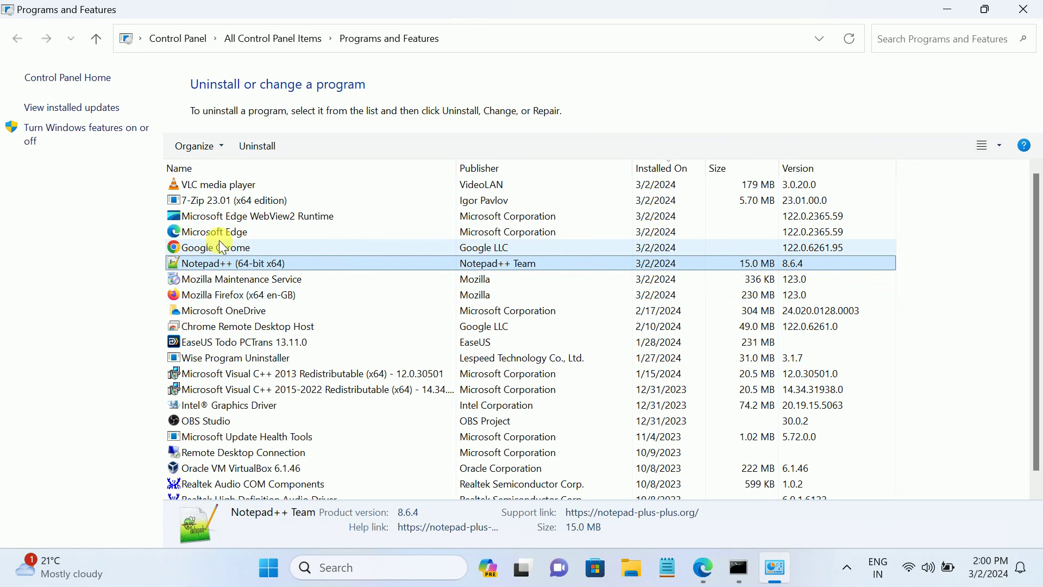
{"action": "left_click", "coordinate": [217, 253]}
{"action": "left_click", "coordinate": [217, 184]}
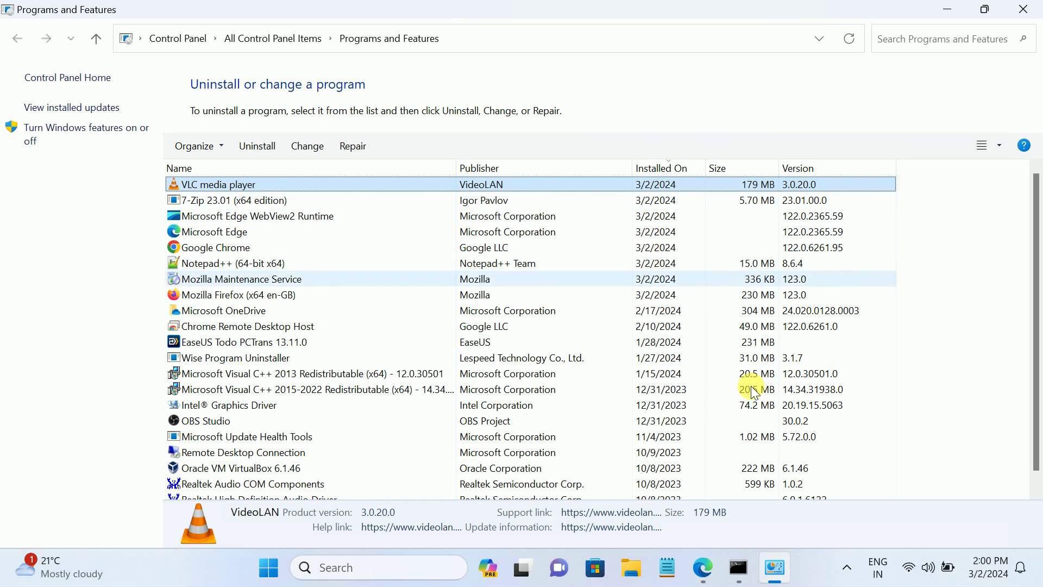
{"action": "left_click", "coordinate": [1032, 10]}
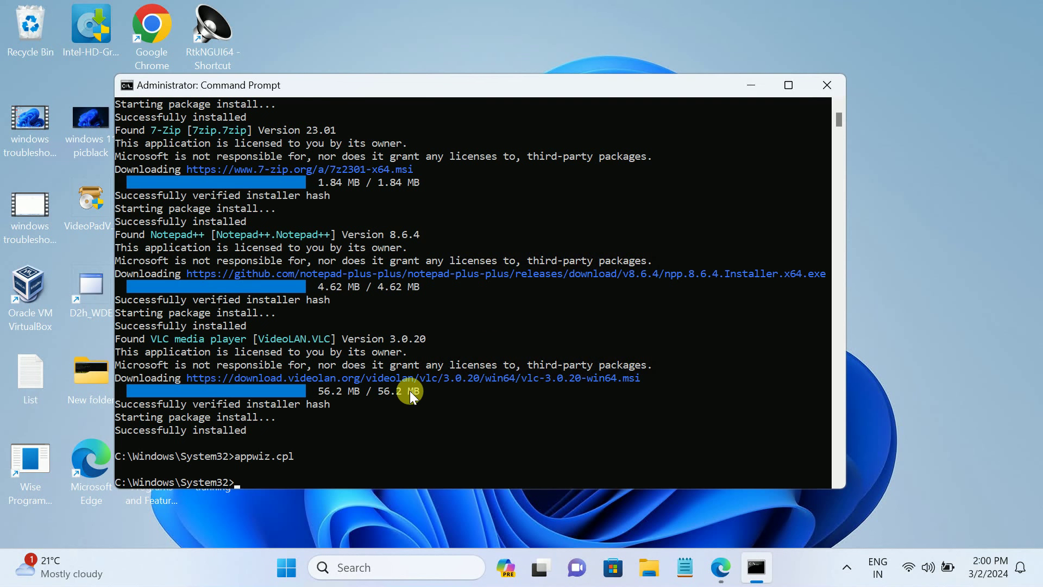
Minimize Command Prompt and the remote session to reveal the local Windows 10 desktop
{"action": "scroll", "coordinate": [410, 390], "scroll_direction": "down", "scroll_amount": 2}
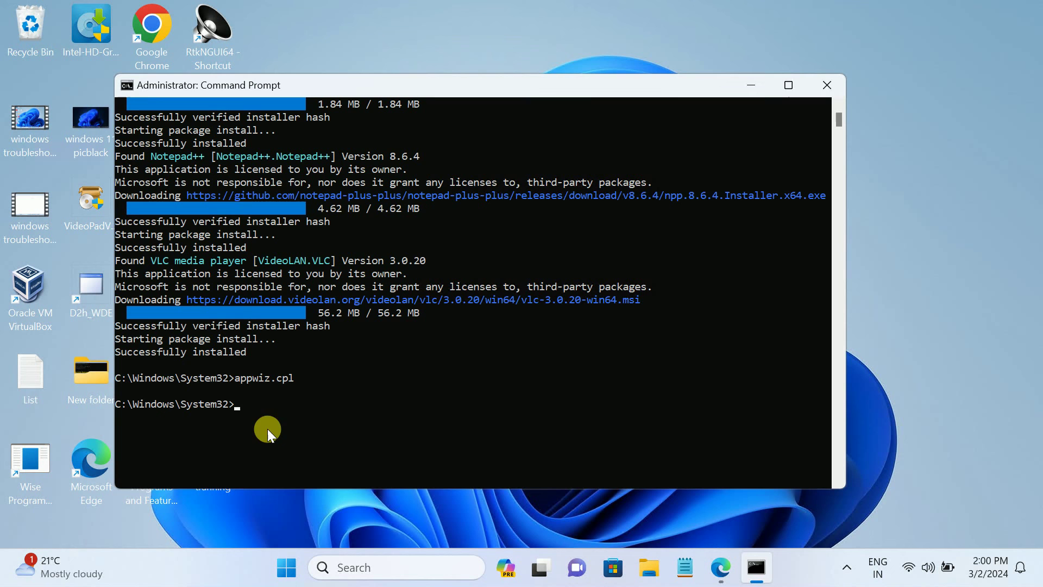
{"action": "left_click", "coordinate": [751, 86]}
{"action": "mouse_move", "coordinate": [541, 5]}
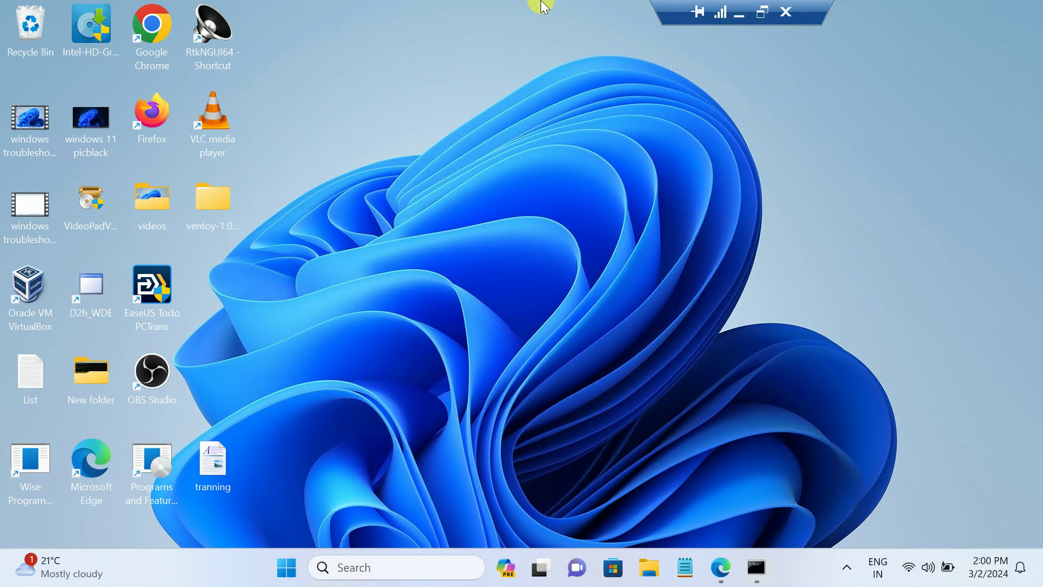
{"action": "left_click", "coordinate": [740, 15]}
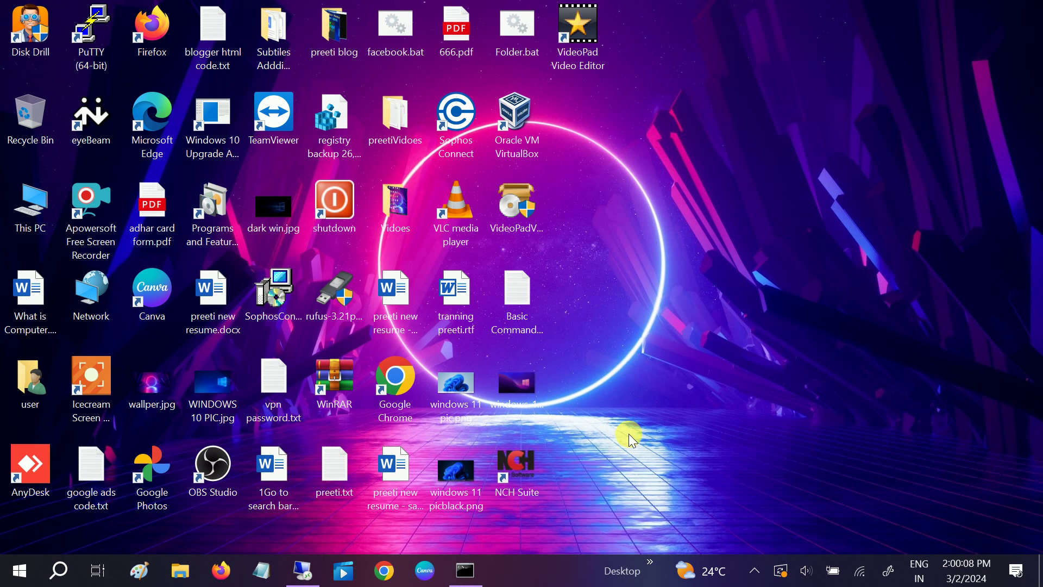